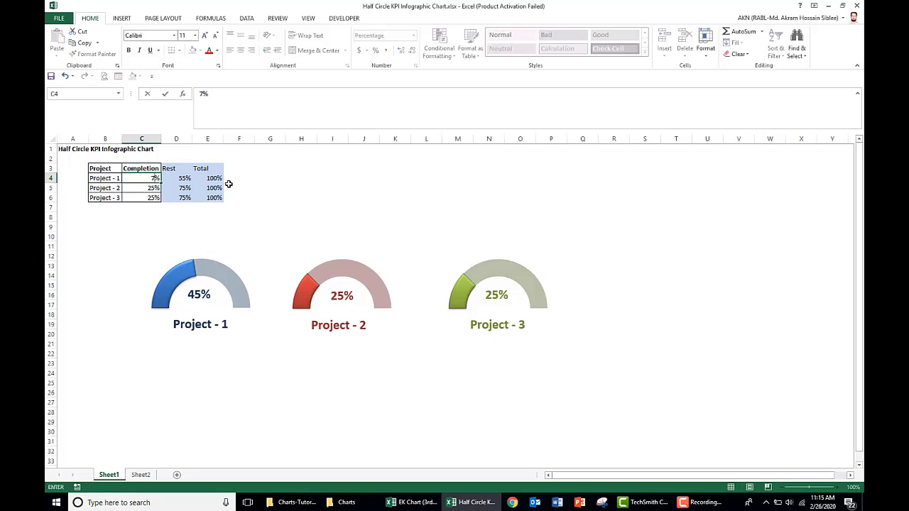
# Set the Completion value of Project - 1 to 75% and that of Project - 3 to 52%
pyautogui.write('5')
pyautogui.press('Return')
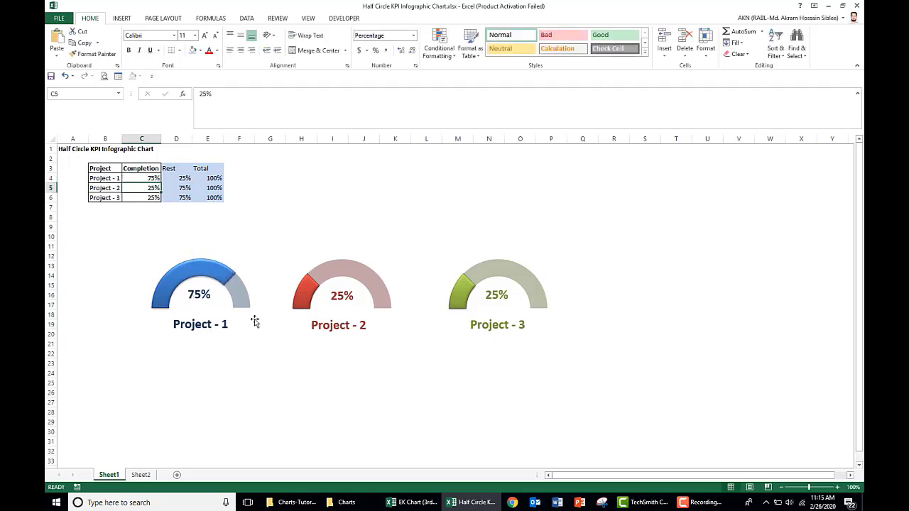
pyautogui.click(156, 198)
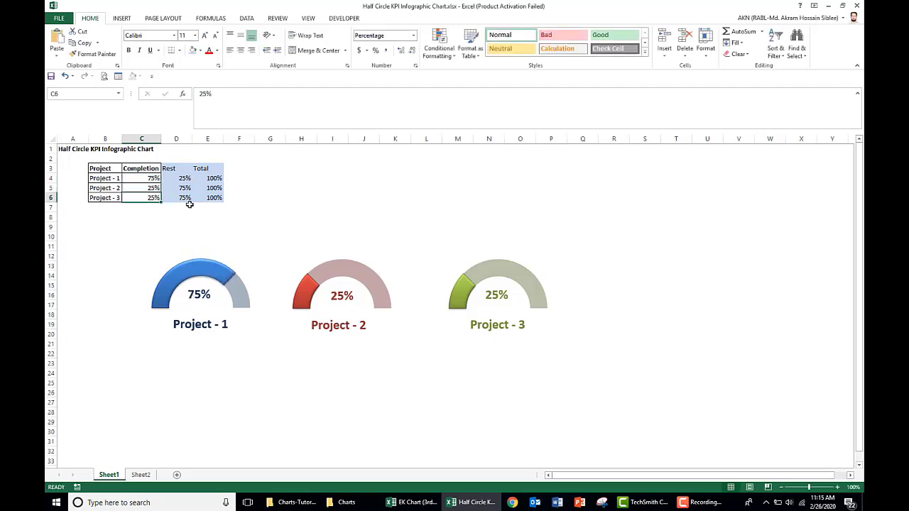
pyautogui.write('52')
pyautogui.press('Return')
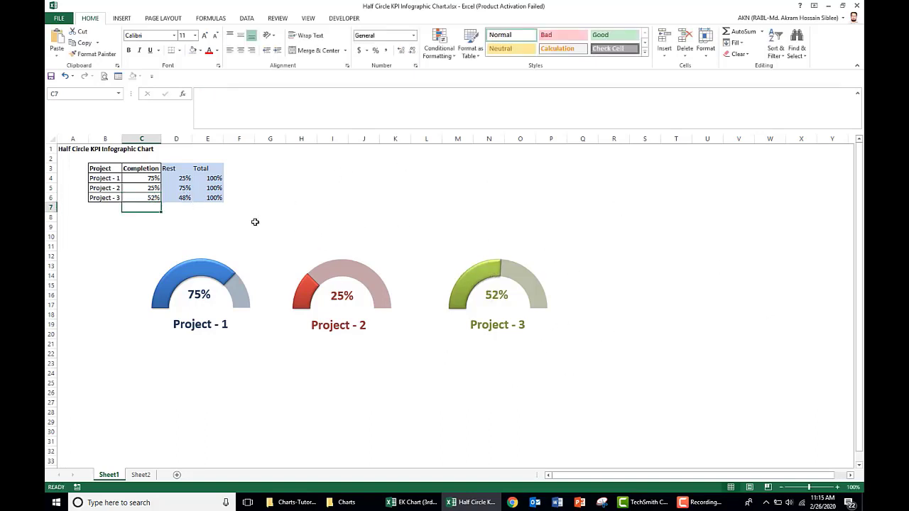
# Copy the title and project table (A1:F8) from Sheet1 to cell A1 of Sheet2
pyautogui.moveTo(68, 153); pyautogui.dragTo(239, 215)
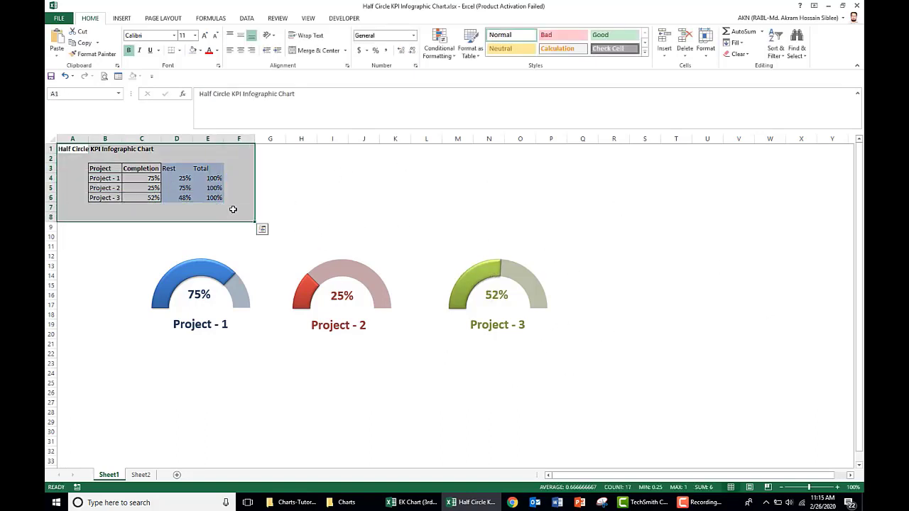
pyautogui.hotkey('ctrl', 'c')
pyautogui.click(140, 474)
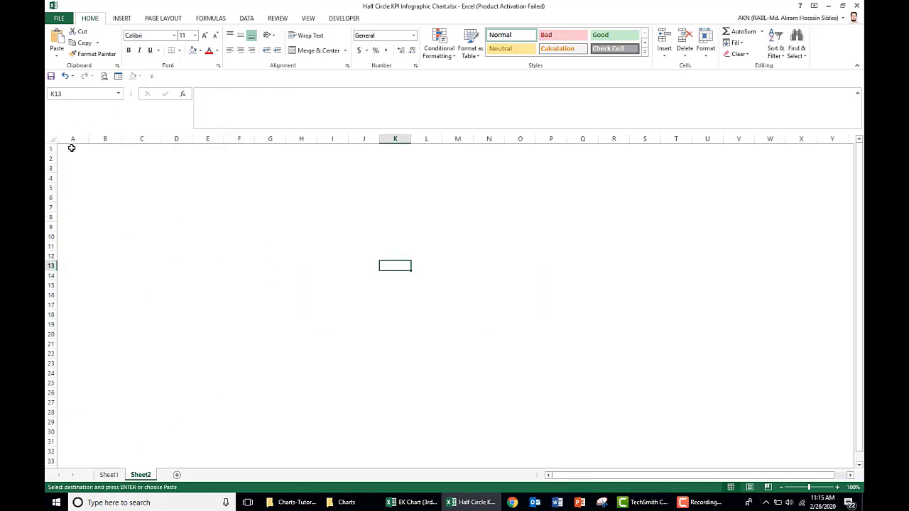
pyautogui.hotkey('ctrl', 'v')
pyautogui.click(417, 264)
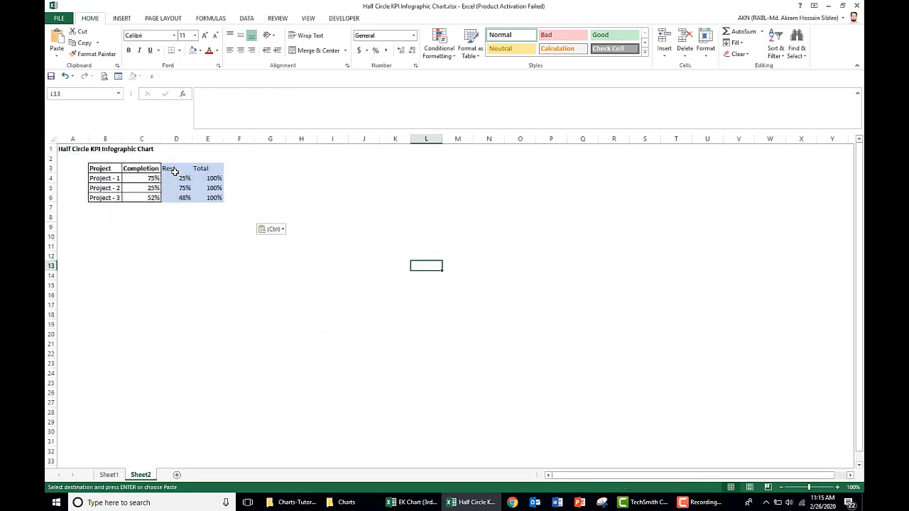
# Review the Completion, Rest and Total columns and inspect the formula behind the Rest value of Project - 1
pyautogui.click(148, 168)
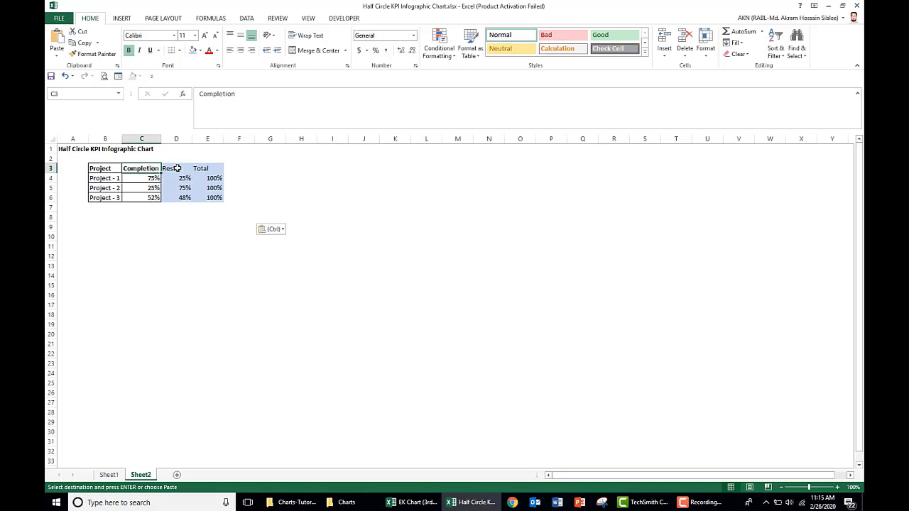
pyautogui.moveTo(177, 168); pyautogui.dragTo(220, 194)
pyautogui.click(269, 188)
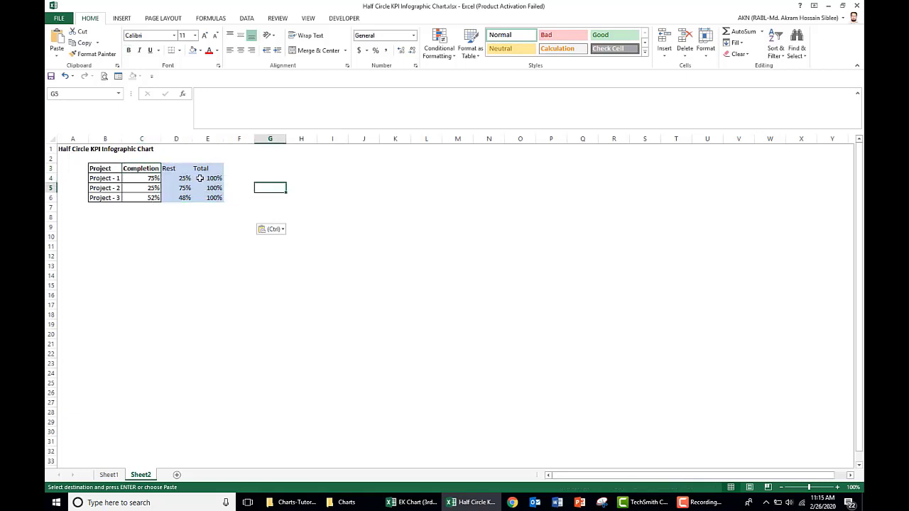
pyautogui.click(182, 179)
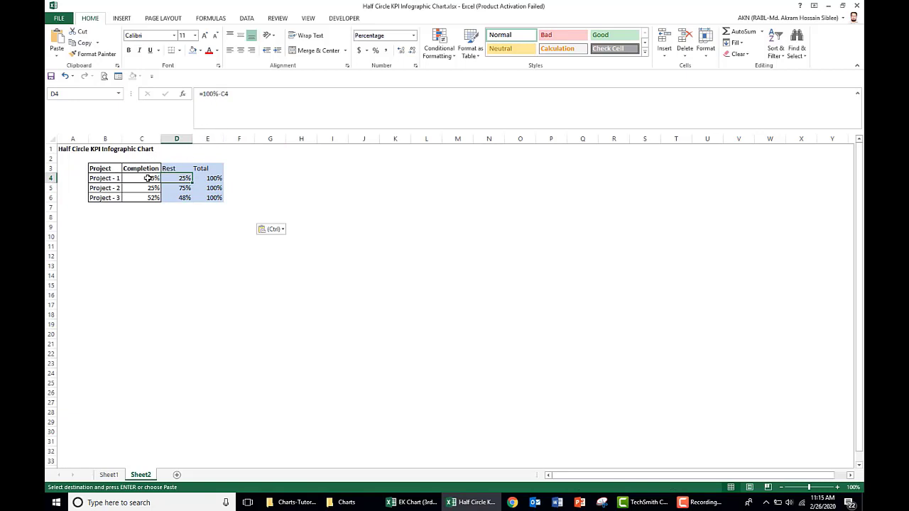
pyautogui.click(205, 178)
# Insert a doughnut chart from the Completion, Rest and Total values of Project - 1 (C4:E4)
pyautogui.moveTo(142, 179); pyautogui.dragTo(213, 178)
pyautogui.click(281, 186)
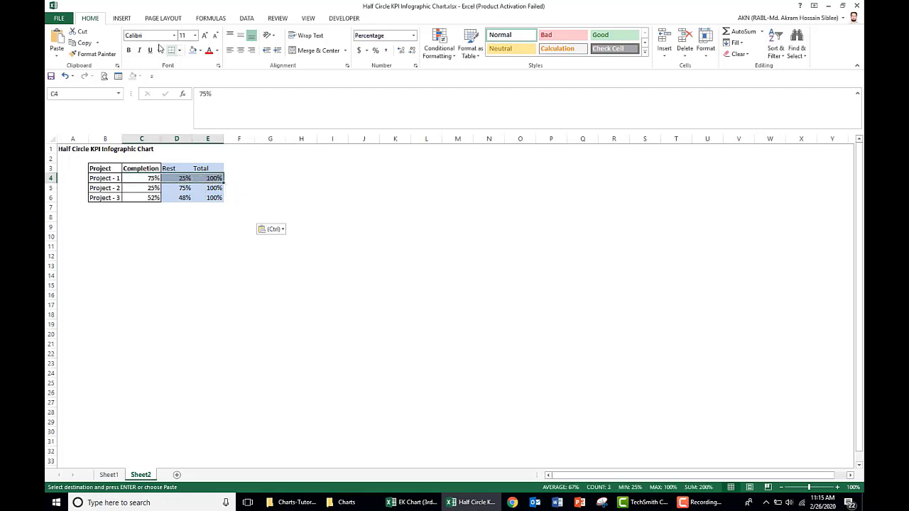
pyautogui.click(122, 18)
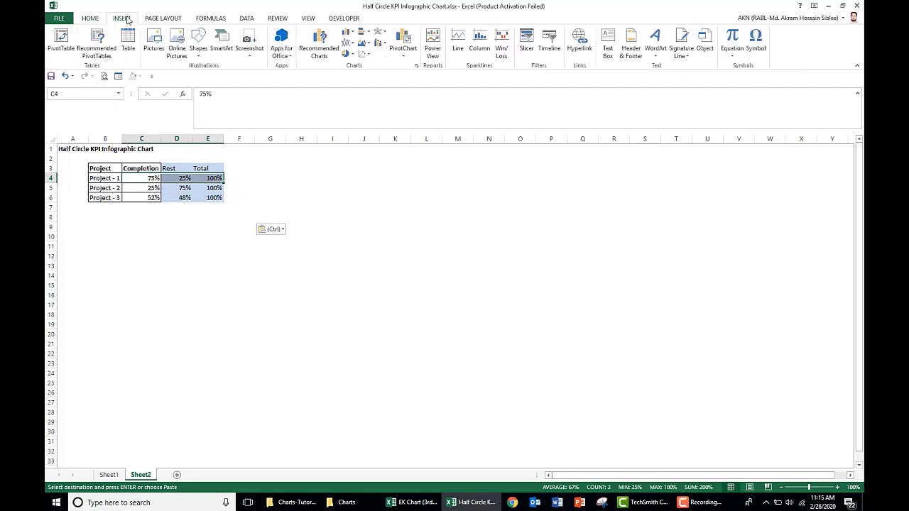
pyautogui.click(346, 54)
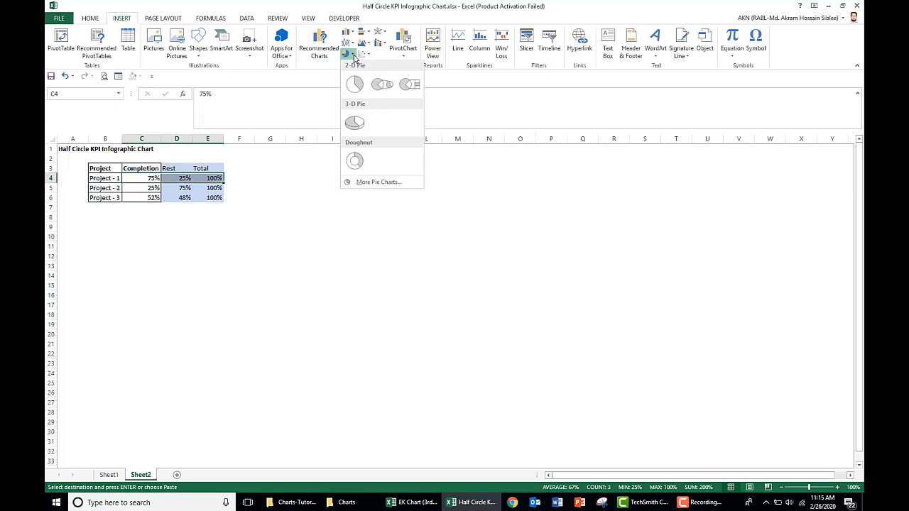
pyautogui.click(355, 162)
# Delete the doughnut chart's title and legend
pyautogui.click(468, 252)
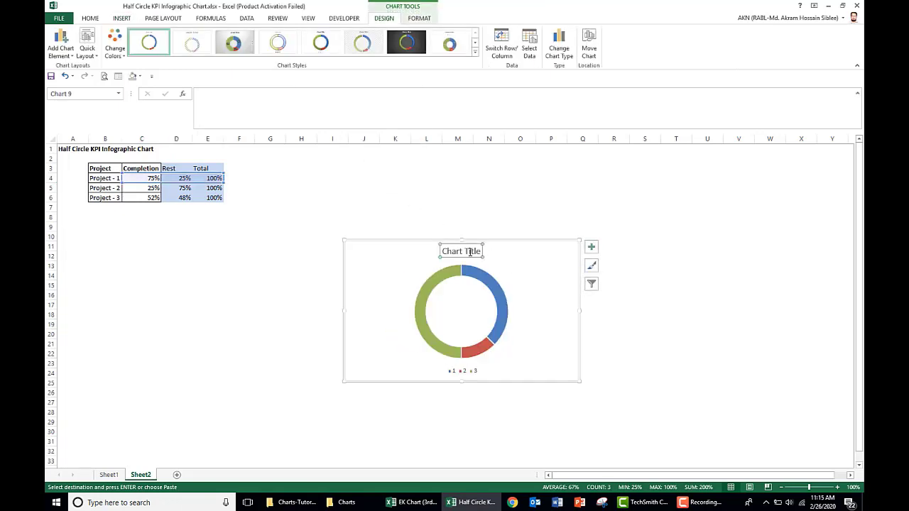
pyautogui.press('Delete')
pyautogui.click(465, 370)
pyautogui.press('Delete')
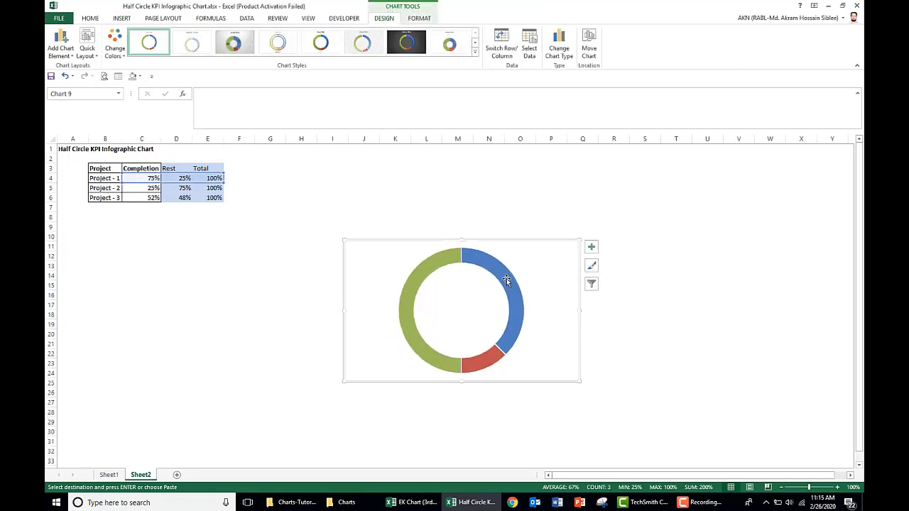
# Set the doughnut series' angle of first slice to 270° and its hole size to 65%
pyautogui.click(504, 273)
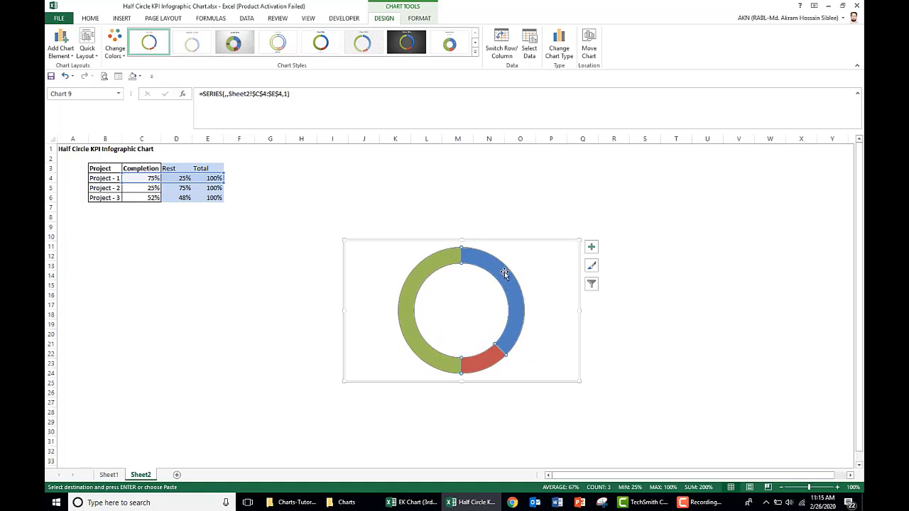
pyautogui.rightClick(504, 273)
pyautogui.click(592, 362)
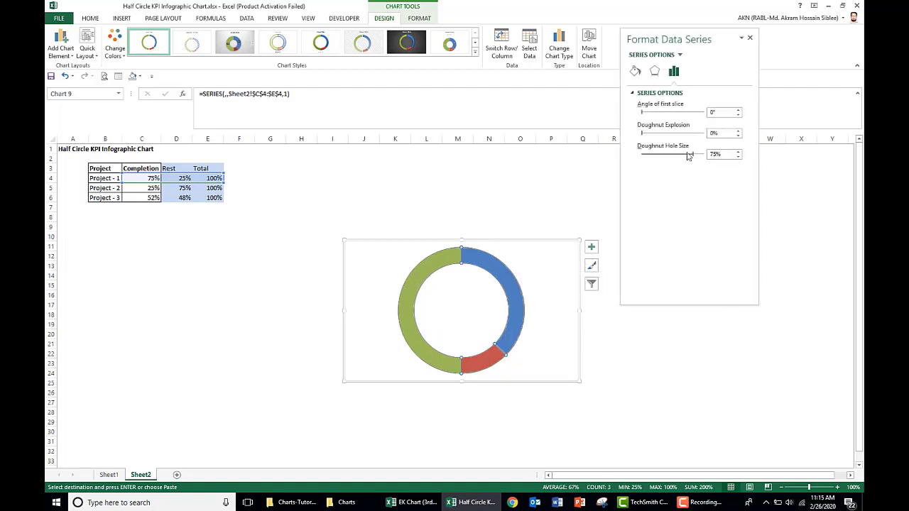
pyautogui.click(712, 113)
pyautogui.write('27')
pyautogui.click(712, 154)
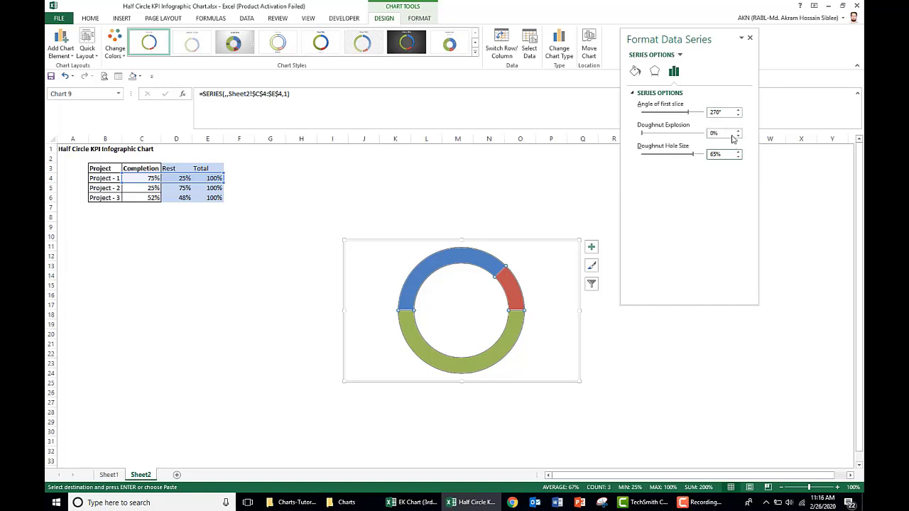
pyautogui.click(749, 37)
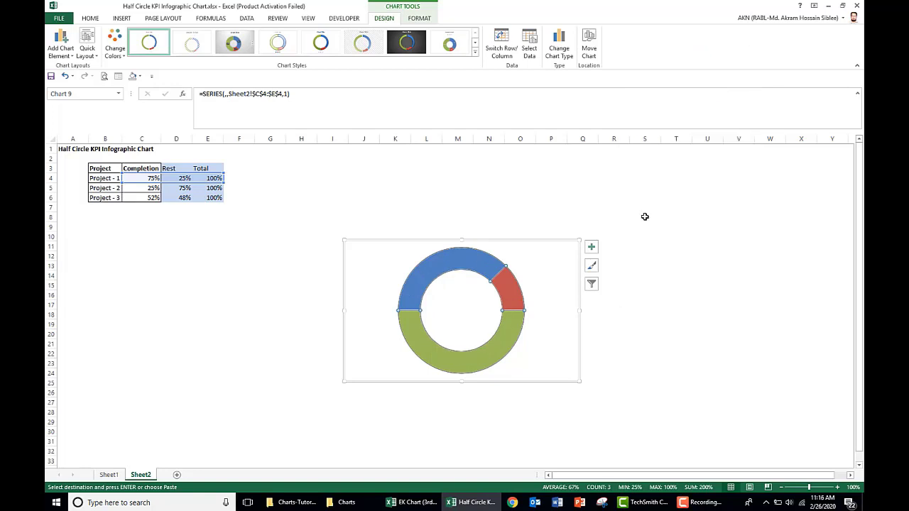
# Shrink the chart and place it below the project table, then remove the outline from the doughnut series
pyautogui.moveTo(578, 240); pyautogui.dragTo(197, 256)
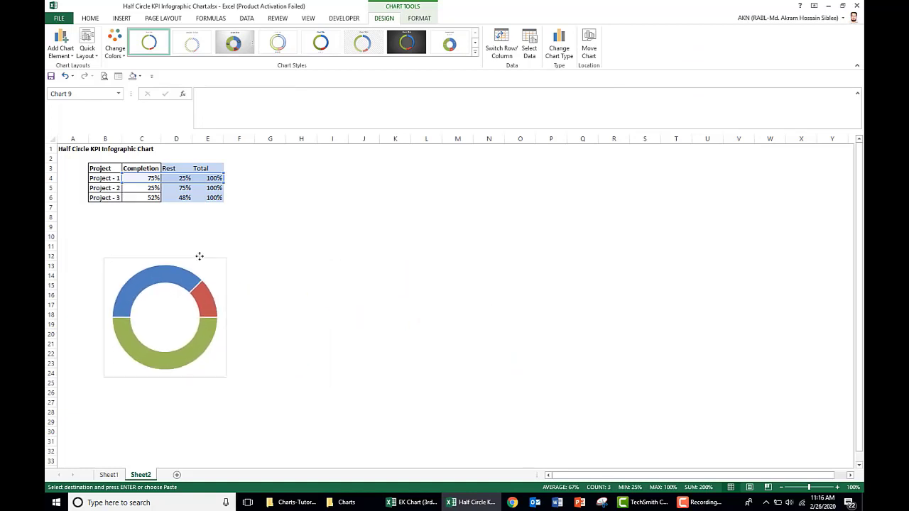
pyautogui.click(198, 292)
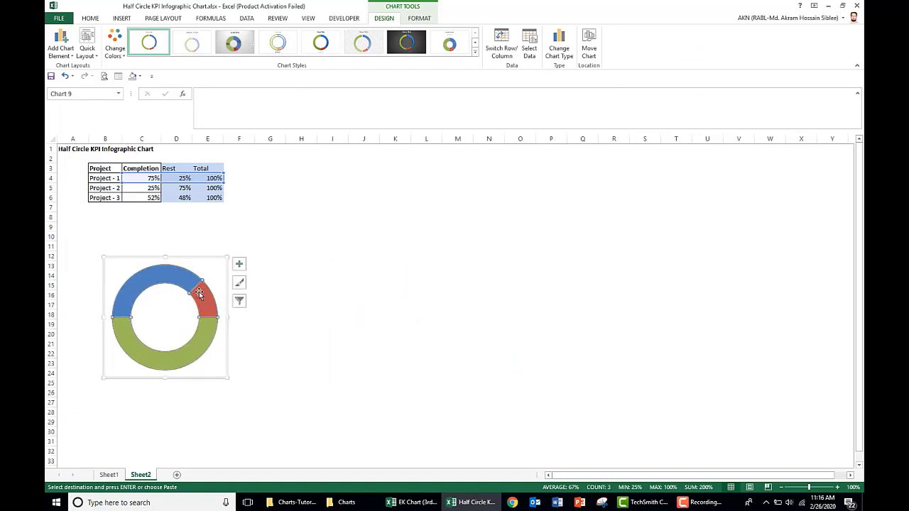
pyautogui.click(420, 19)
pyautogui.click(436, 44)
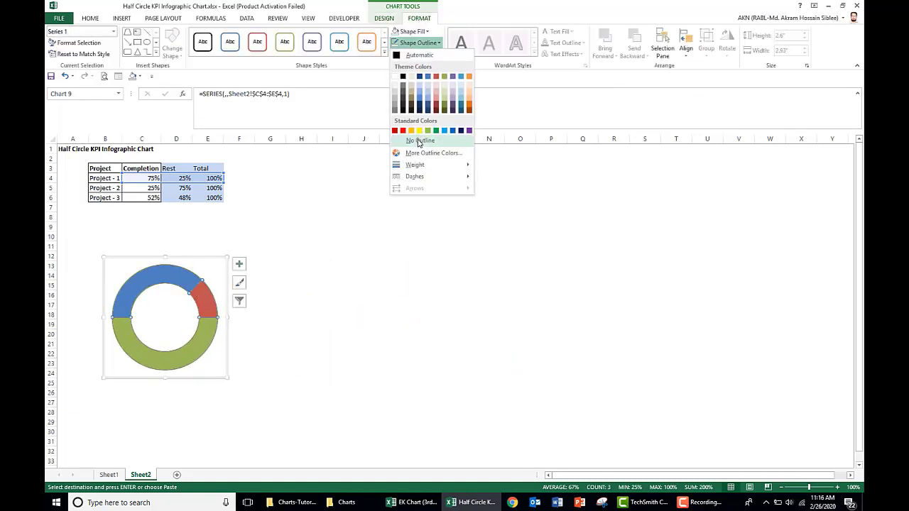
pyautogui.click(419, 142)
pyautogui.click(338, 301)
# Set the lower green half of the doughnut, the Total slice, to no fill
pyautogui.click(186, 354)
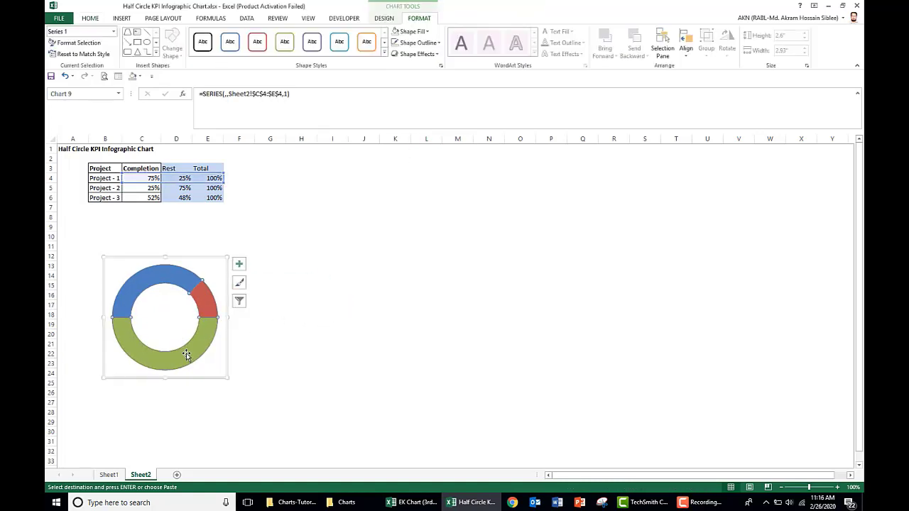
pyautogui.click(186, 353)
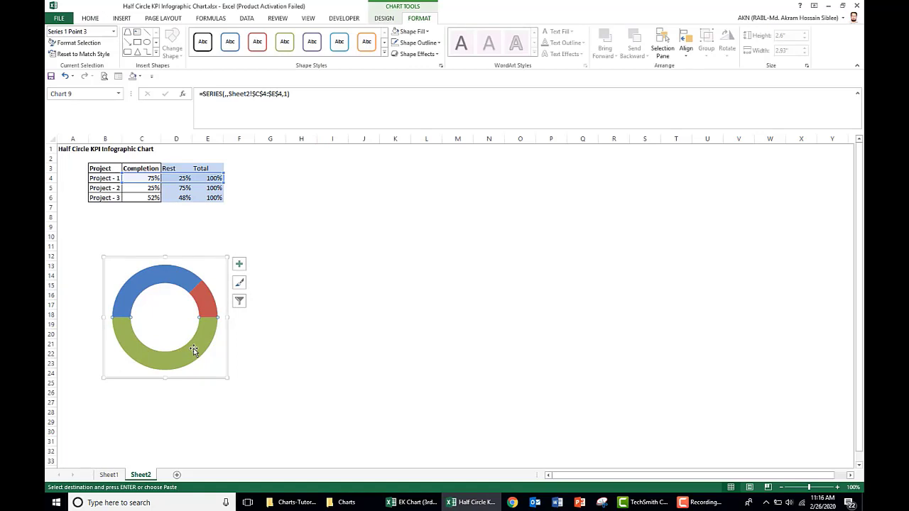
pyautogui.click(428, 32)
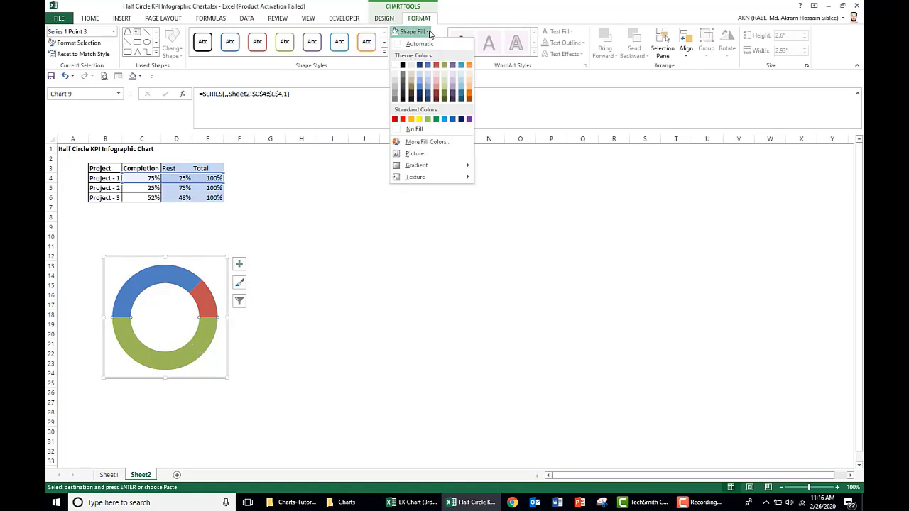
pyautogui.click(425, 126)
pyautogui.click(421, 241)
# Apply the Intense Effect - Blue, Accent 1 shape style to the blue Completion slice
pyautogui.click(176, 277)
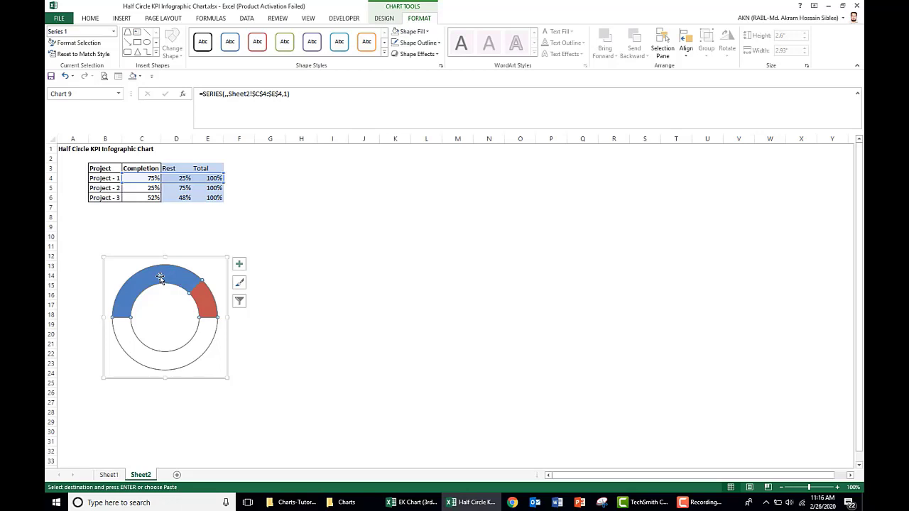
pyautogui.click(160, 278)
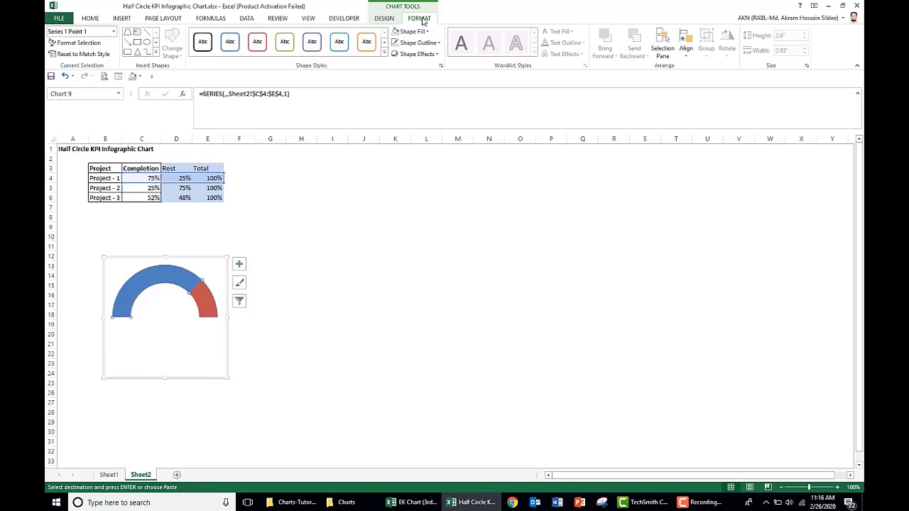
pyautogui.click(384, 54)
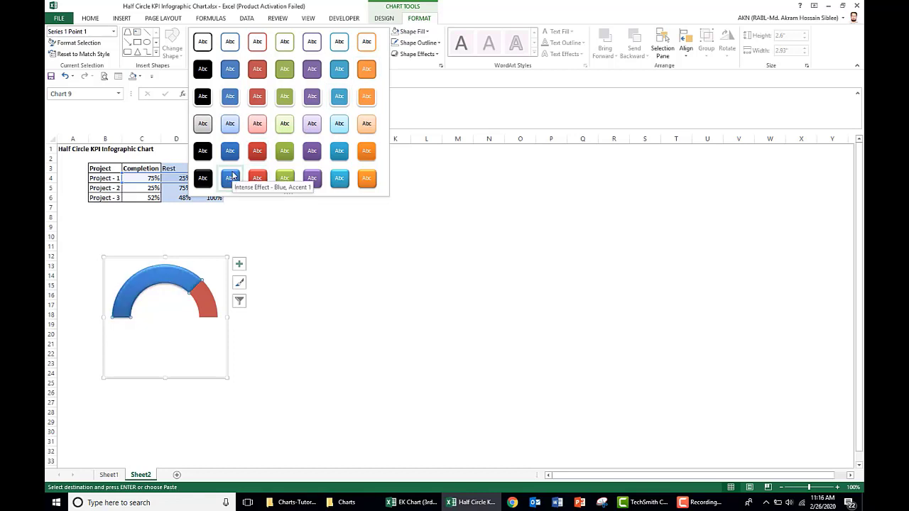
pyautogui.click(232, 176)
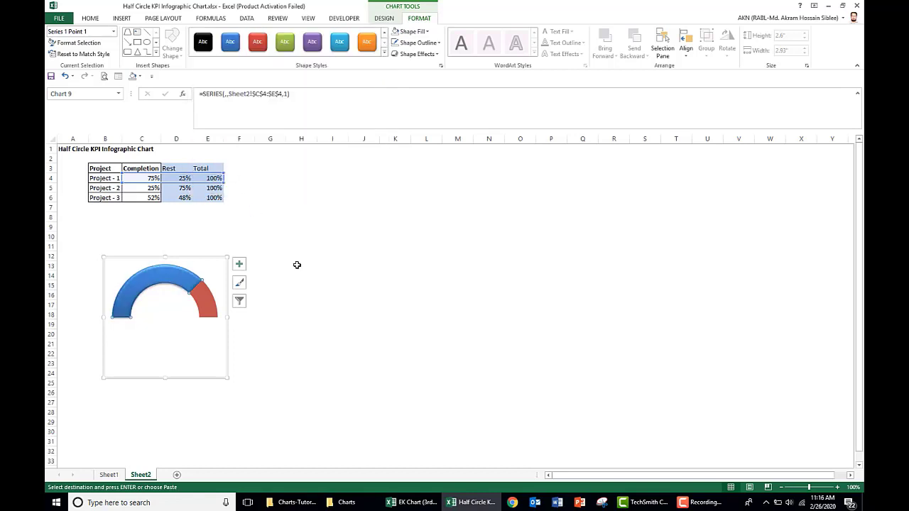
# Give the red Rest slice a dark blue solid fill with 60% transparency
pyautogui.click(204, 299)
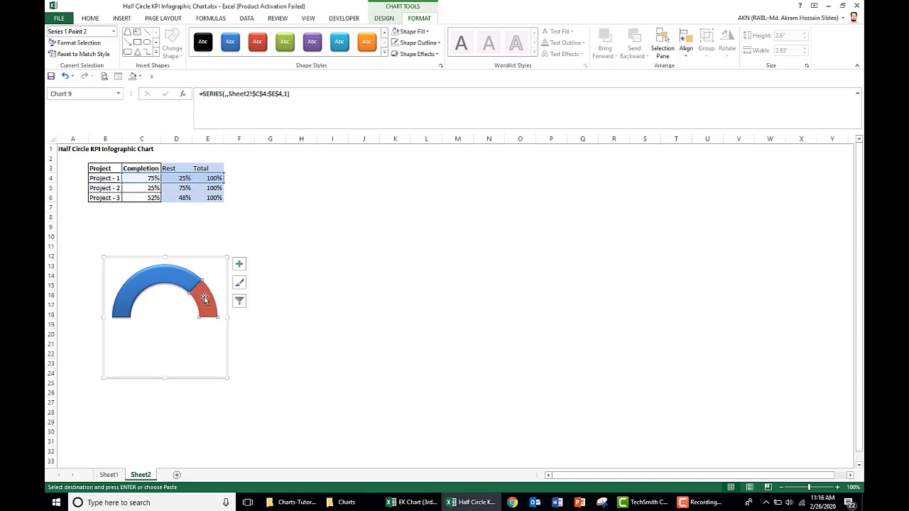
pyautogui.rightClick(205, 297)
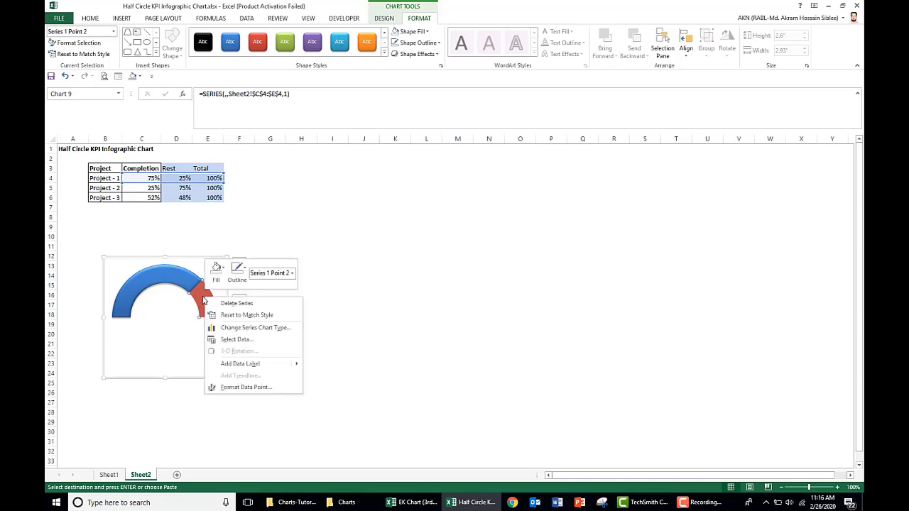
pyautogui.click(246, 387)
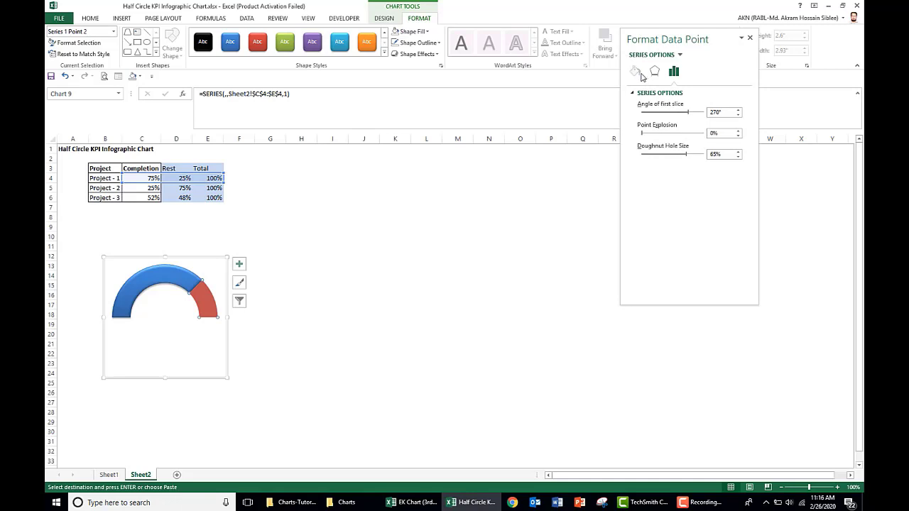
pyautogui.click(635, 72)
pyautogui.click(736, 191)
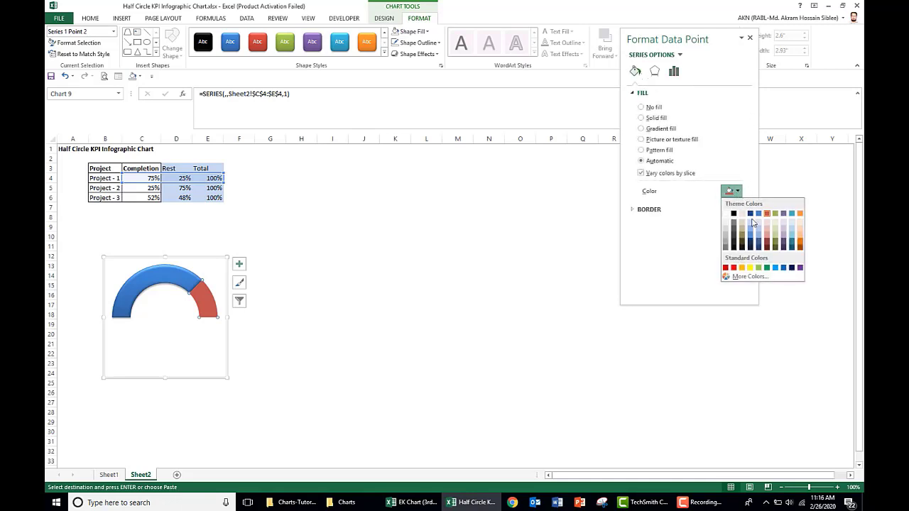
pyautogui.click(758, 243)
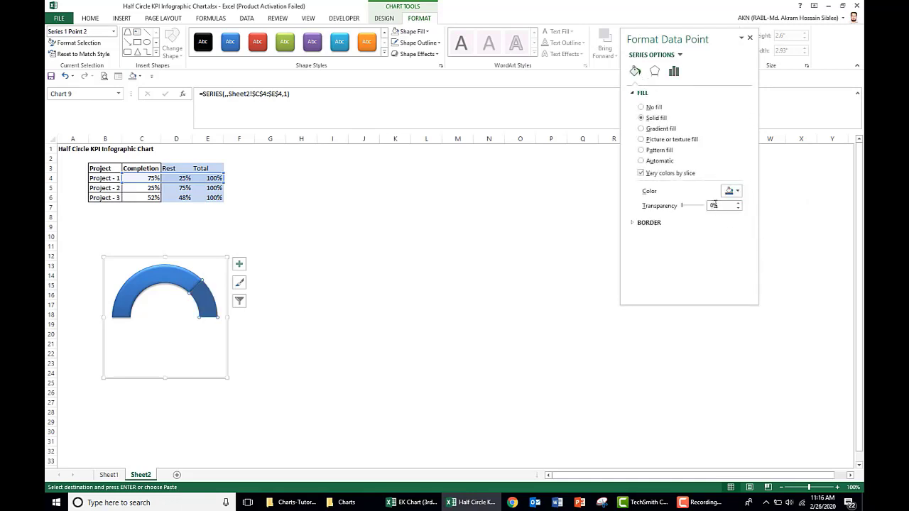
pyautogui.doubleClick(712, 206)
pyautogui.write('60')
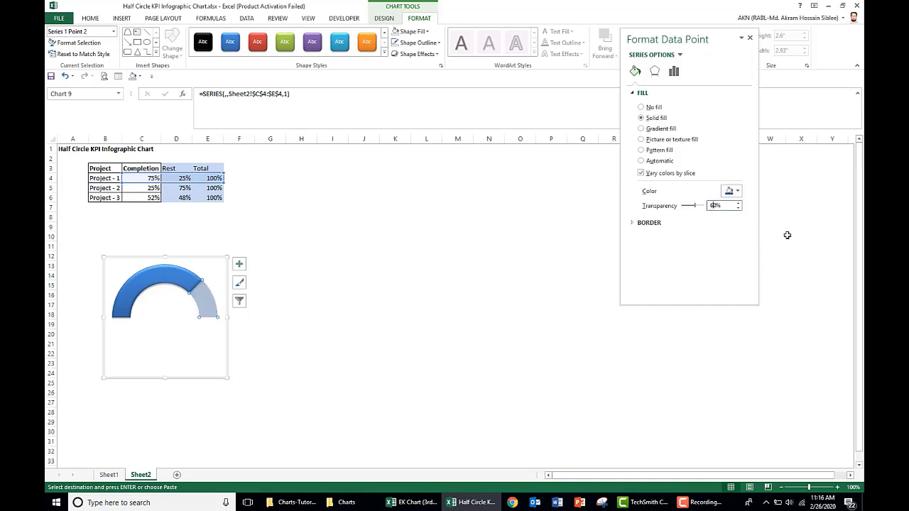
pyautogui.click(790, 229)
# Remove the outline and the fill from the blue doughnut's chart area
pyautogui.click(395, 294)
pyautogui.click(211, 259)
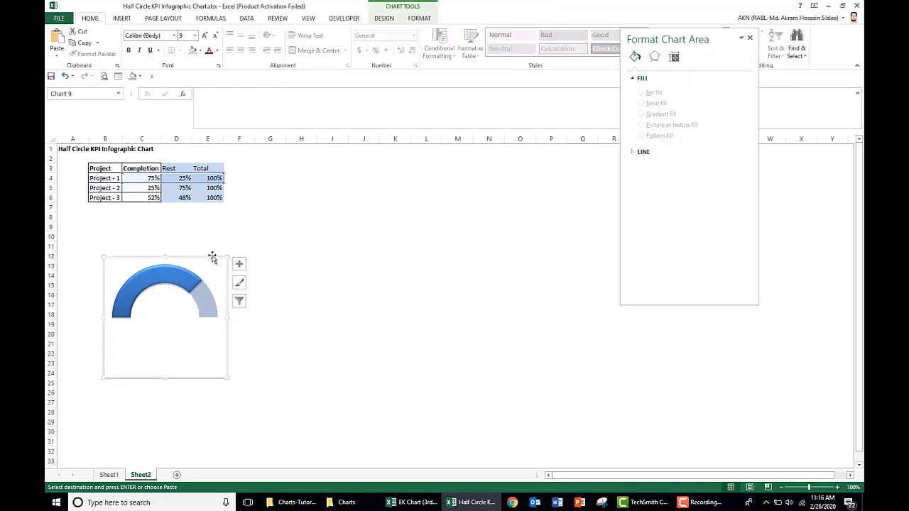
pyautogui.click(424, 18)
pyautogui.click(419, 43)
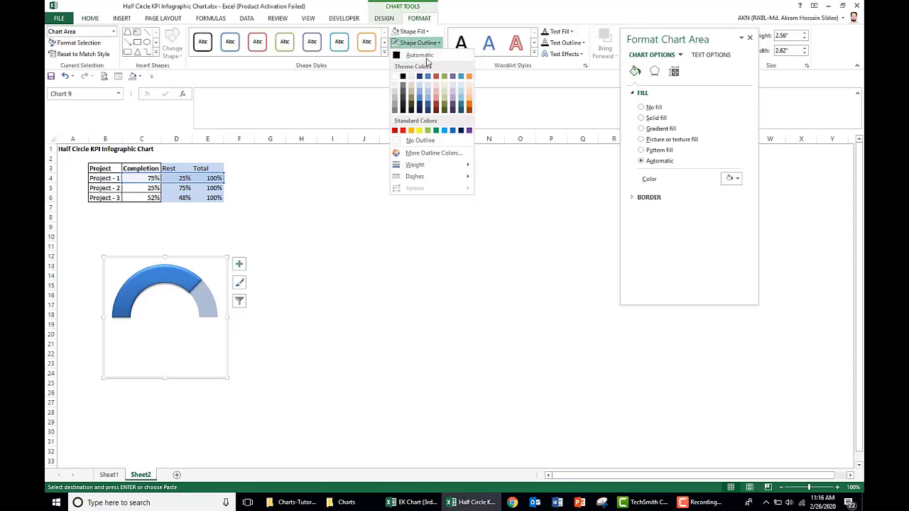
pyautogui.click(415, 142)
pyautogui.click(410, 31)
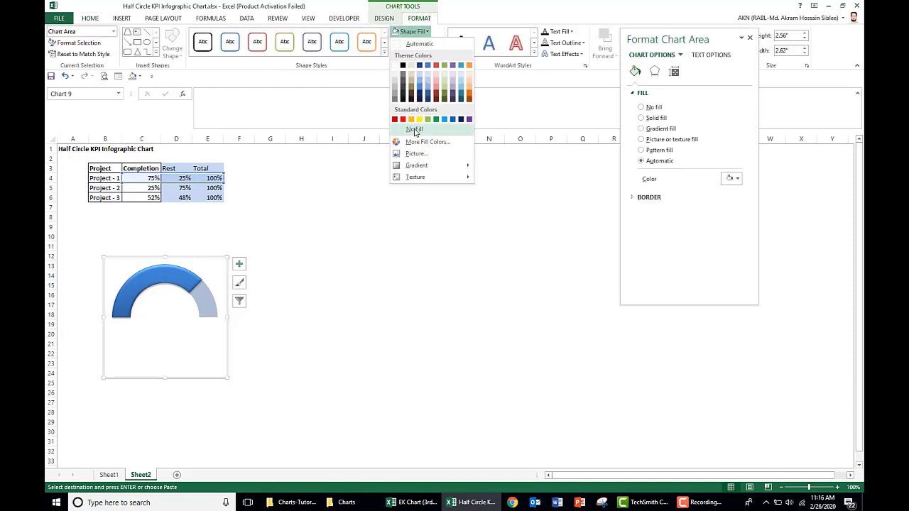
pyautogui.click(416, 131)
pyautogui.click(399, 233)
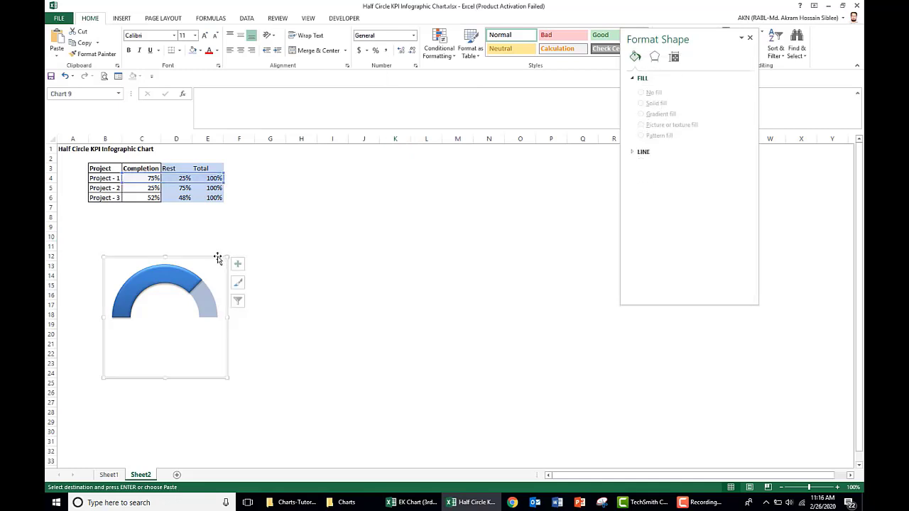
# Copy the blue half-circle chart and paste two duplicates beside it, in a row toward column O
pyautogui.click(217, 258)
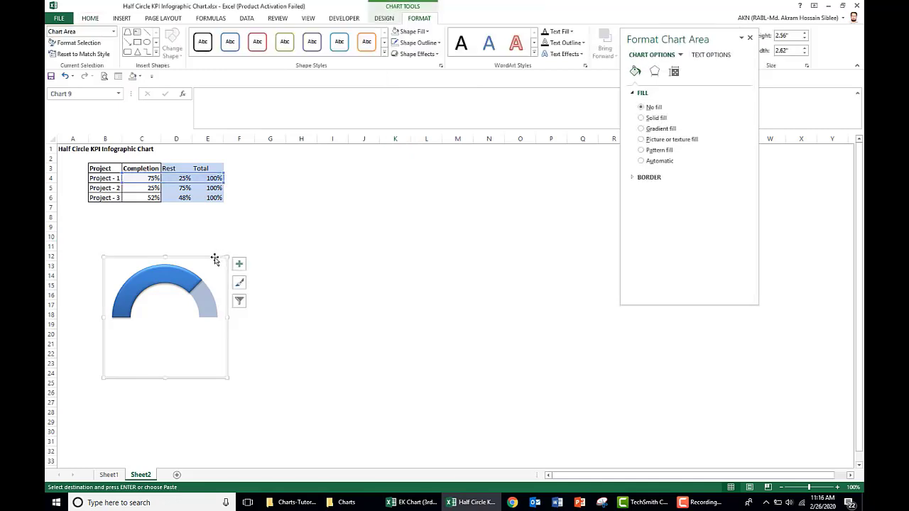
pyautogui.click(279, 265)
pyautogui.hotkey('ctrl', 'v')
pyautogui.click(434, 257)
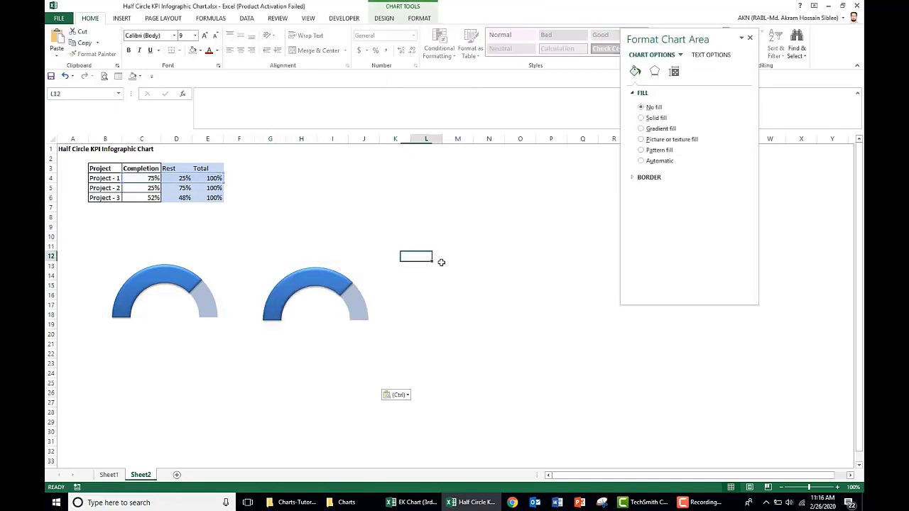
pyautogui.hotkey('ctrl', 'v')
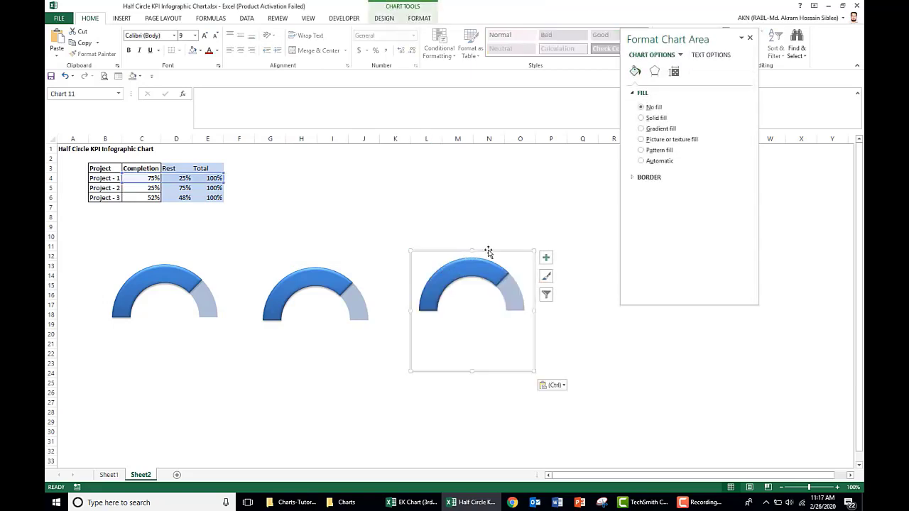
pyautogui.click(389, 237)
# Apply the intense red shape style to the Completion slice of the middle chart
pyautogui.click(313, 278)
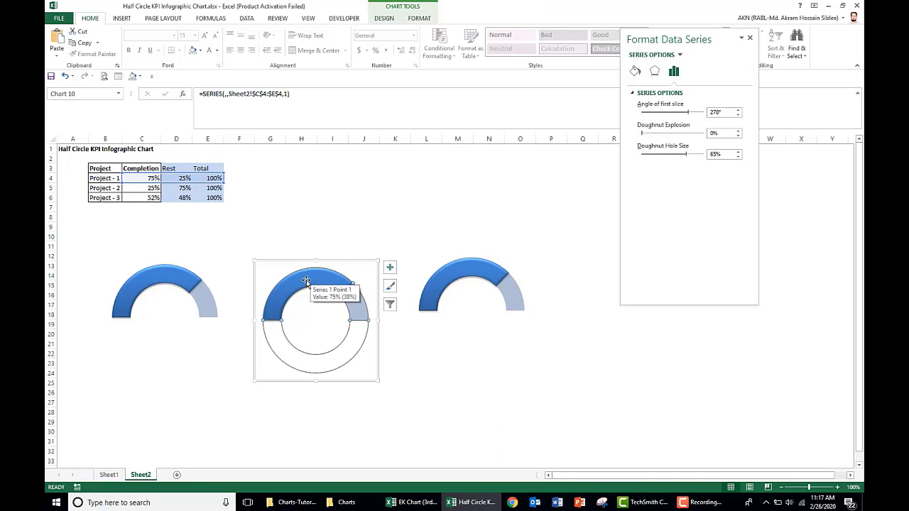
pyautogui.click(306, 282)
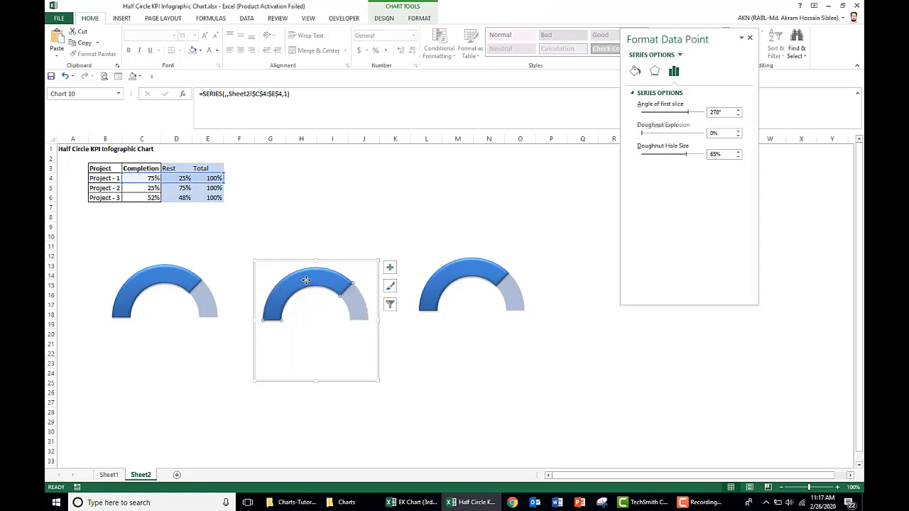
pyautogui.click(420, 19)
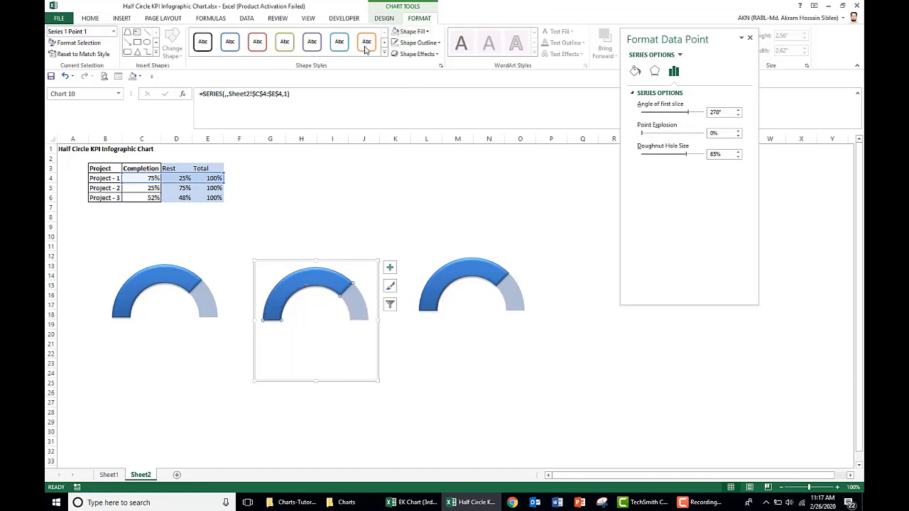
pyautogui.click(386, 58)
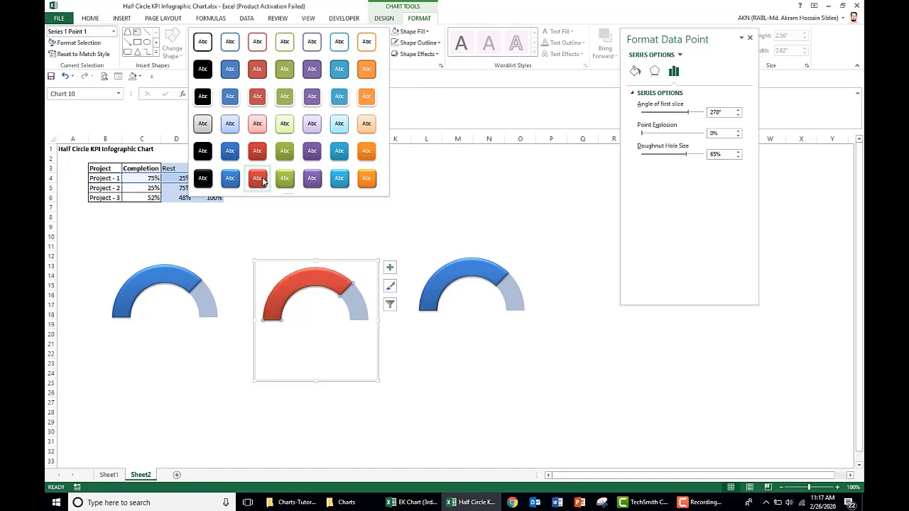
pyautogui.click(258, 178)
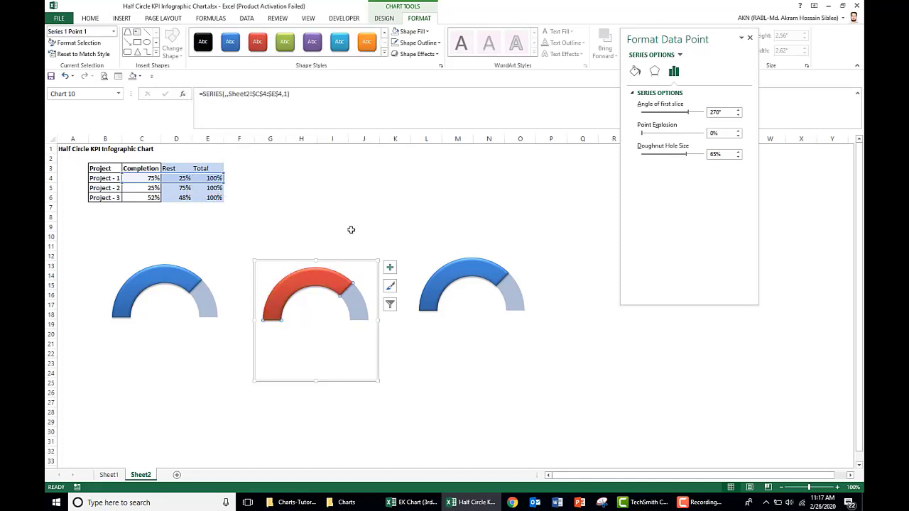
# Change the solid fill of the middle chart's Rest slice to dark red
pyautogui.click(353, 301)
pyautogui.rightClick(356, 301)
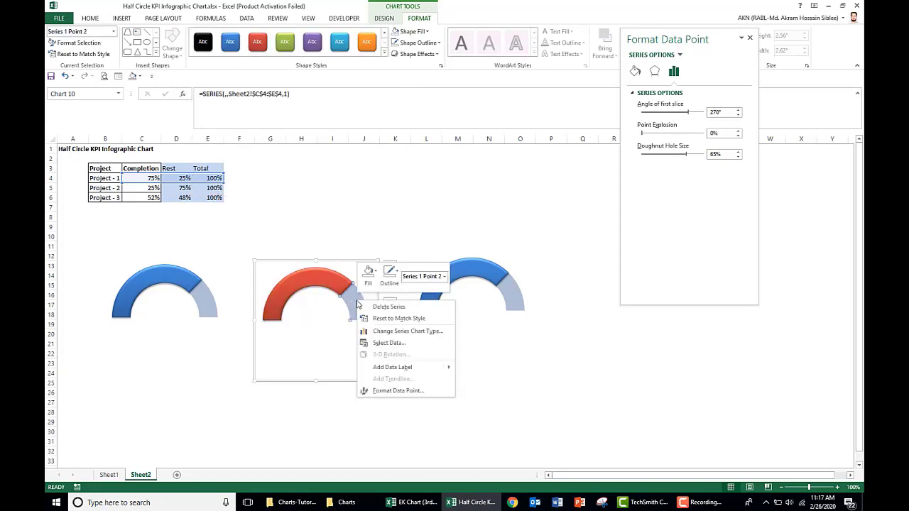
pyautogui.click(411, 388)
pyautogui.click(635, 71)
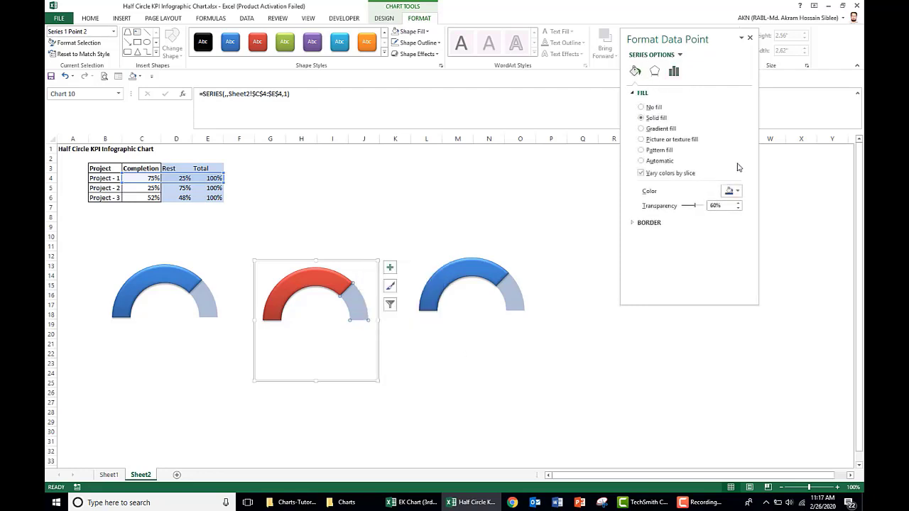
pyautogui.click(731, 191)
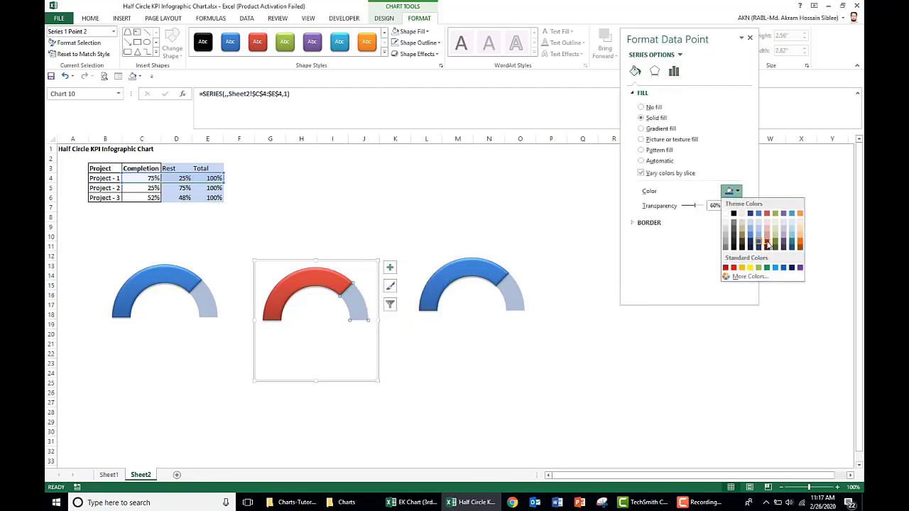
pyautogui.click(767, 244)
pyautogui.click(714, 206)
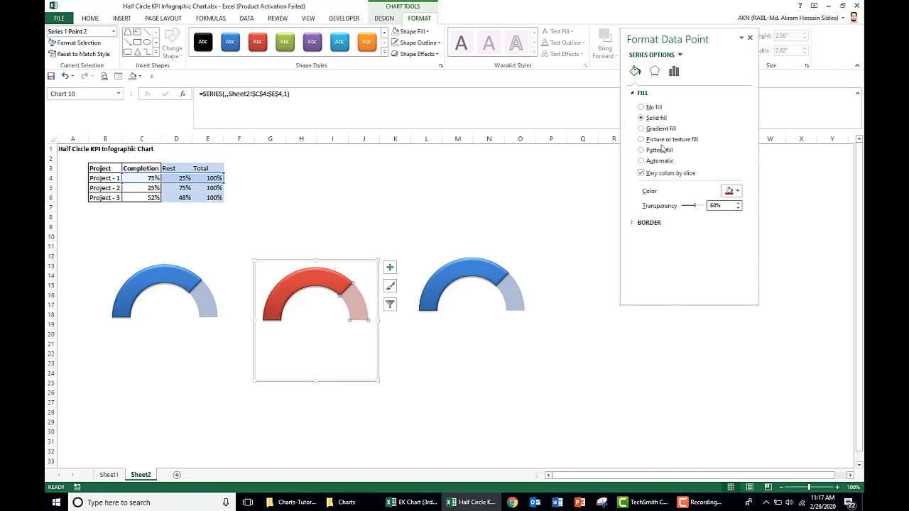
# Apply the intense green shape style to the Completion slice of the third chart
pyautogui.click(470, 270)
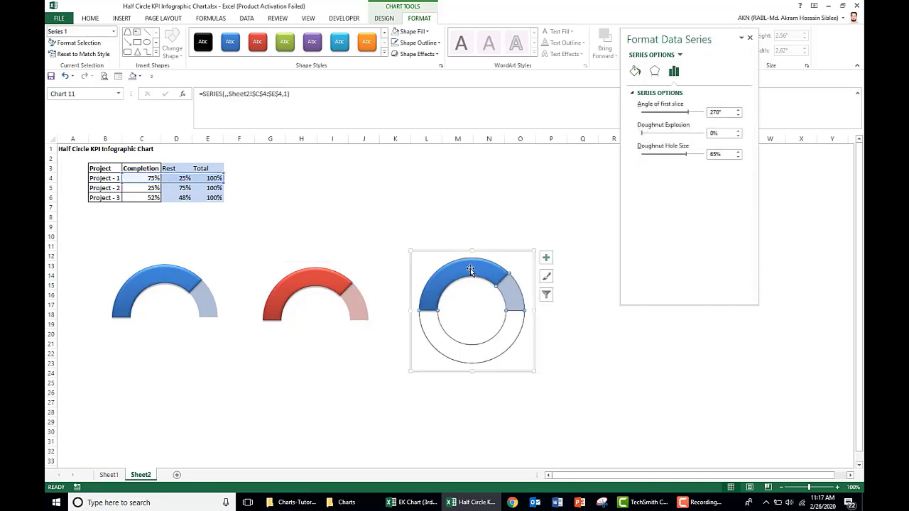
pyautogui.click(470, 269)
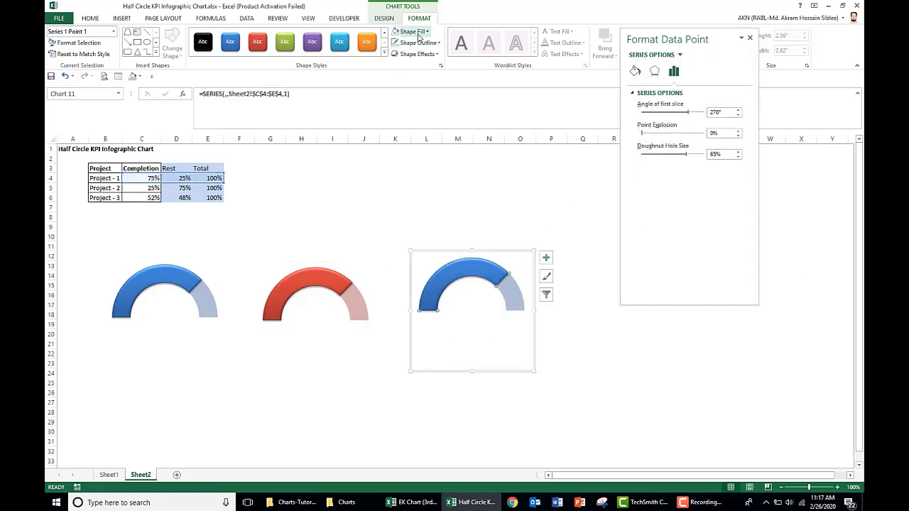
pyautogui.click(385, 54)
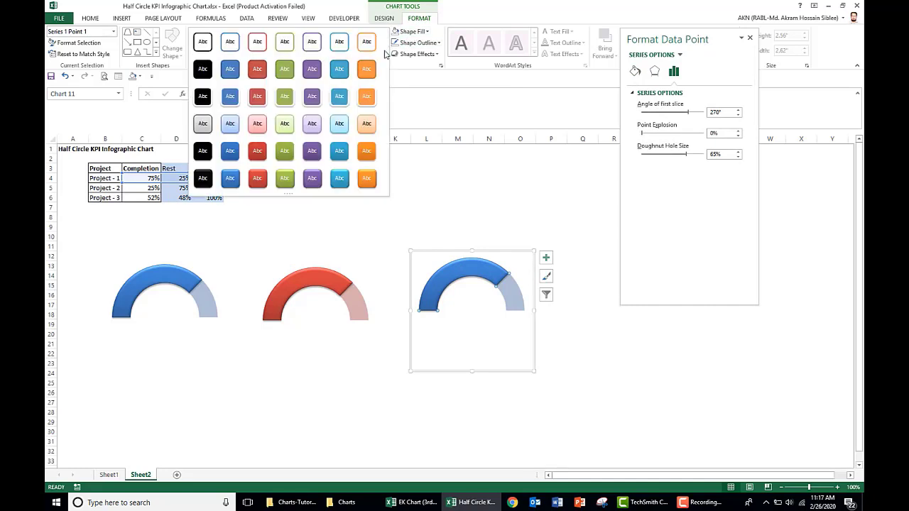
pyautogui.click(293, 180)
# Change the solid fill of the third chart's Rest slice to dark green and close the formatting pane
pyautogui.click(523, 307)
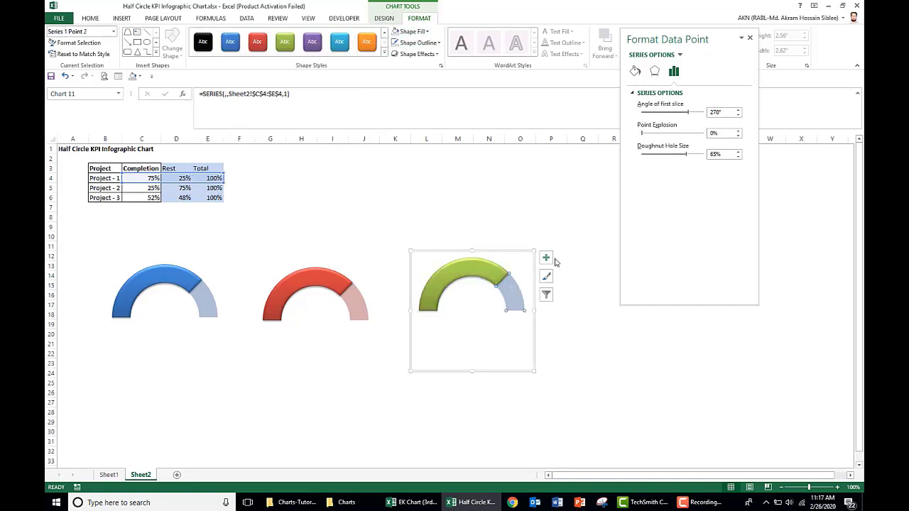
pyautogui.rightClick(512, 291)
pyautogui.click(545, 379)
pyautogui.click(633, 73)
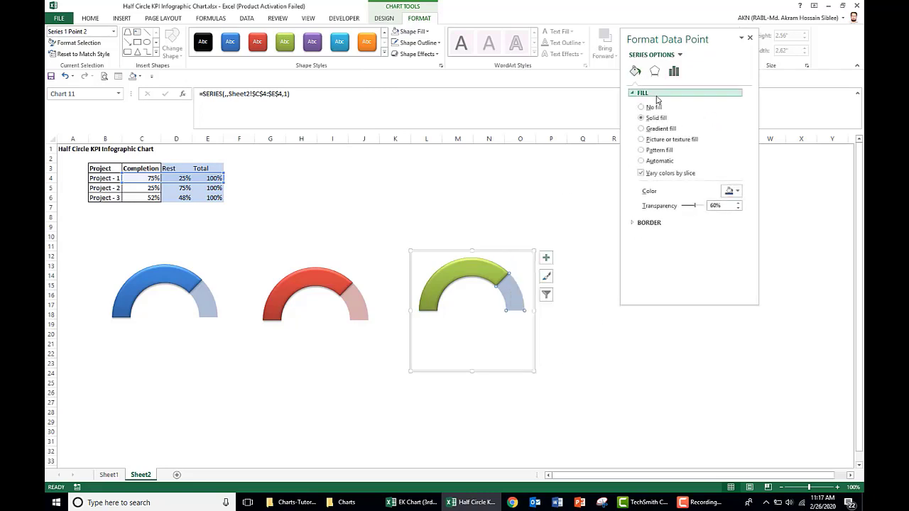
pyautogui.click(733, 187)
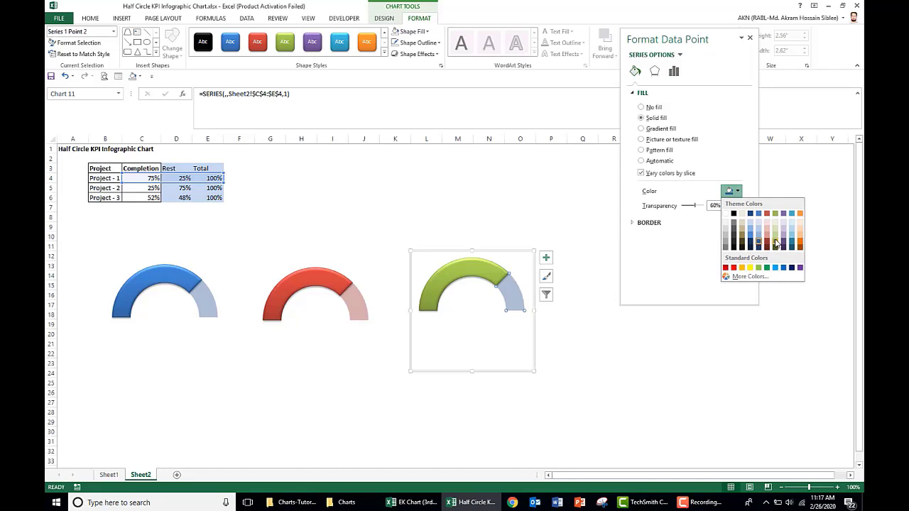
pyautogui.click(777, 244)
pyautogui.doubleClick(715, 205)
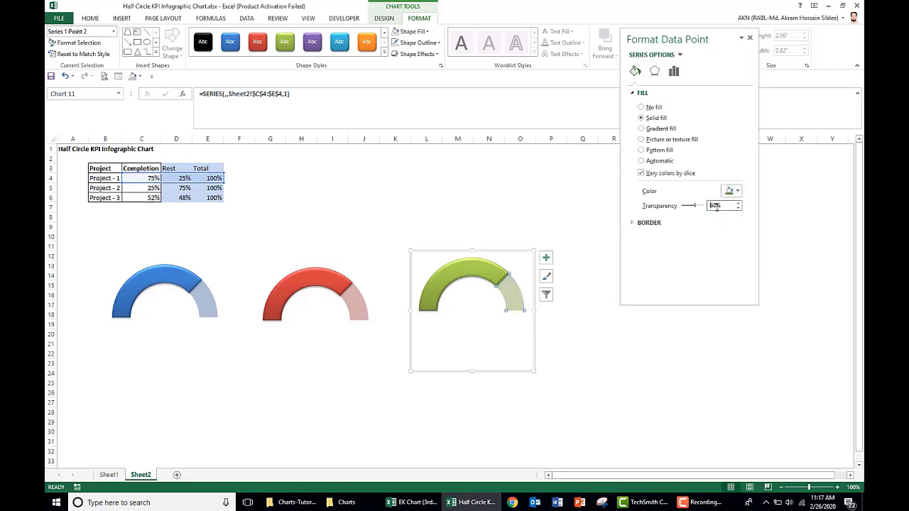
pyautogui.click(750, 38)
pyautogui.click(539, 188)
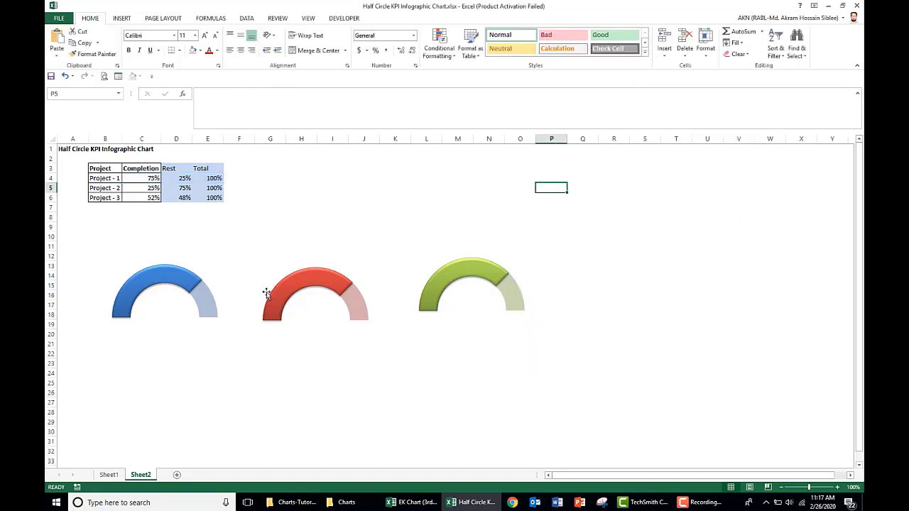
# Shift the red chart's data range to the Project - 2 row and the green chart's to the Project - 3 row
pyautogui.click(309, 282)
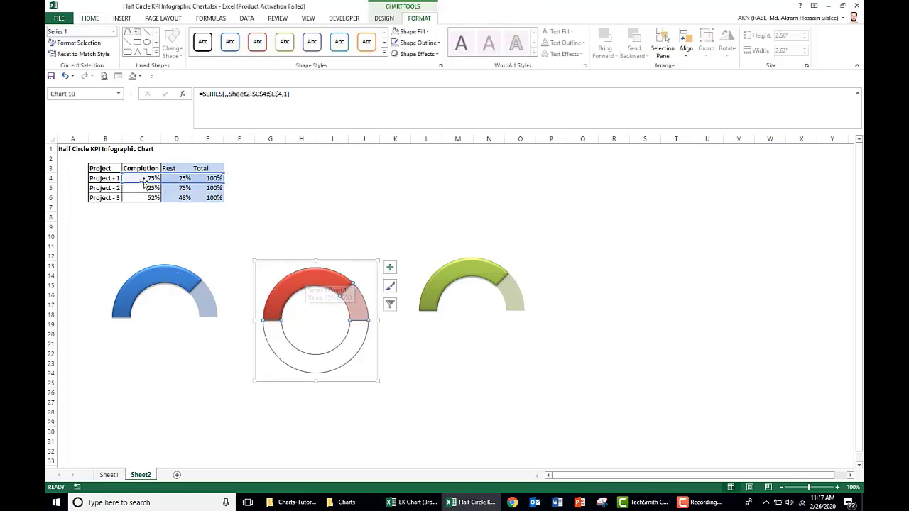
pyautogui.moveTo(150, 186); pyautogui.dragTo(151, 194)
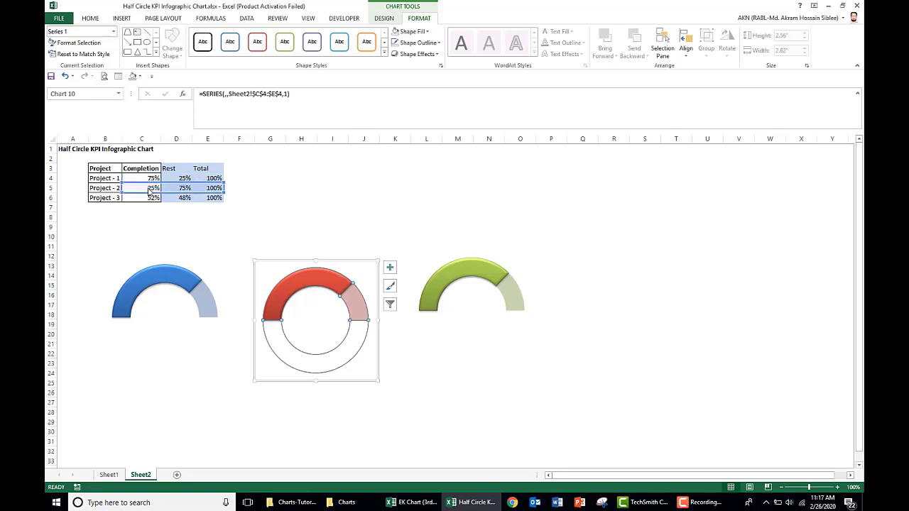
pyautogui.click(479, 272)
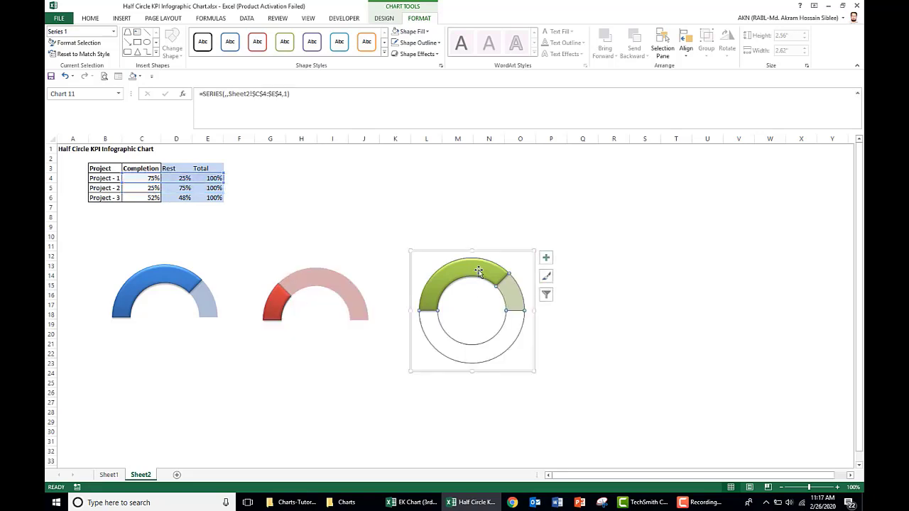
pyautogui.moveTo(169, 179); pyautogui.dragTo(169, 198)
pyautogui.click(441, 180)
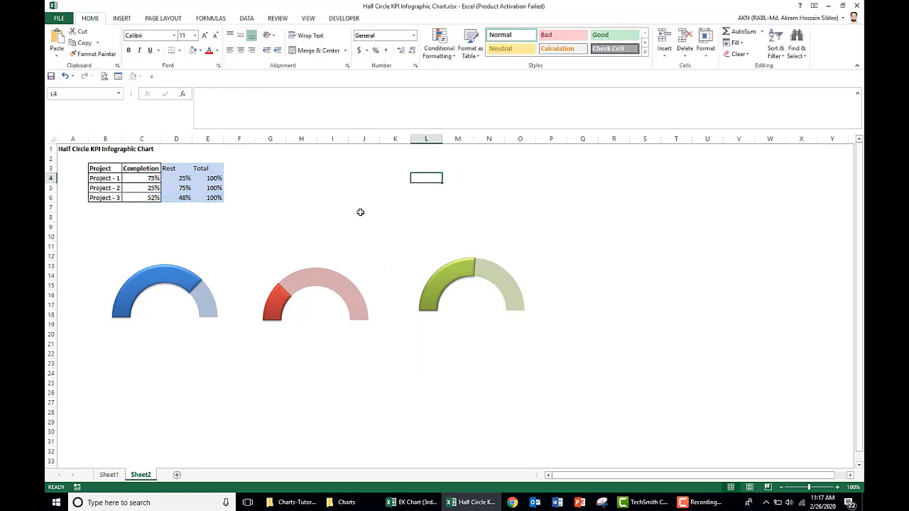
# Draw a rectangle about 0.94" wide and 0.38" high inside the opening of the blue half circle
pyautogui.click(123, 19)
pyautogui.click(198, 41)
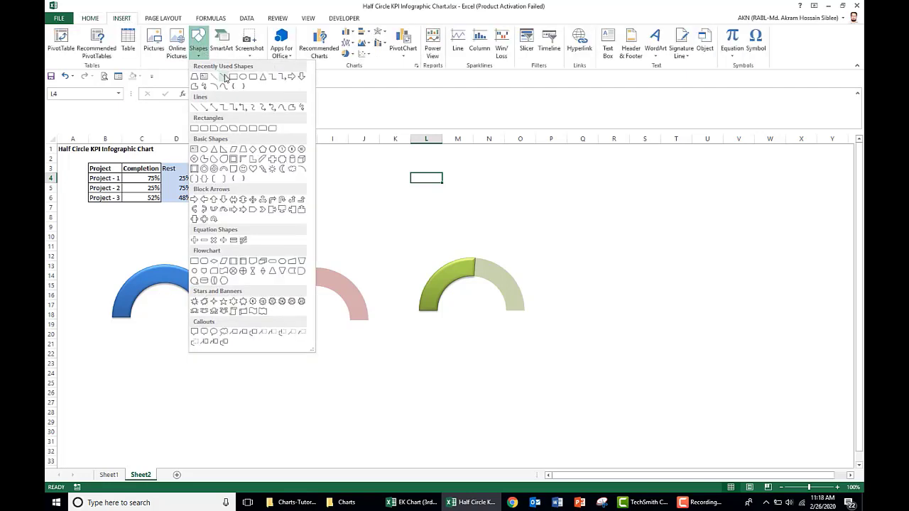
pyautogui.click(233, 77)
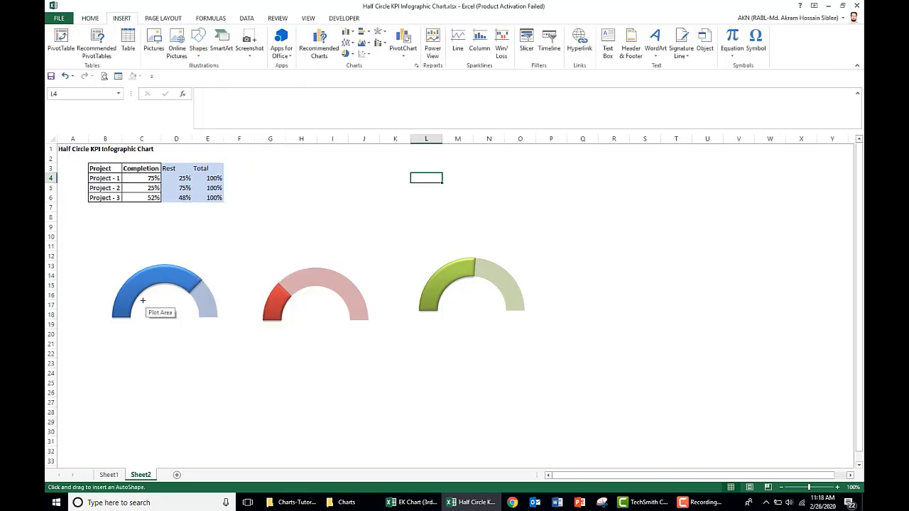
pyautogui.moveTo(142, 300); pyautogui.dragTo(186, 317)
# Link the rectangle's text to cell C4, the Project - 1 completion, and remove the rectangle's fill
pyautogui.click(238, 107)
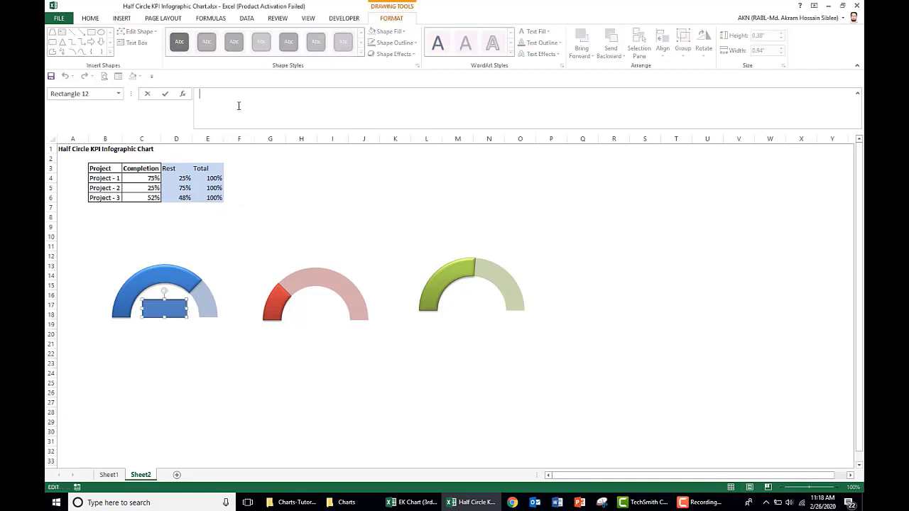
pyautogui.write('=')
pyautogui.click(154, 179)
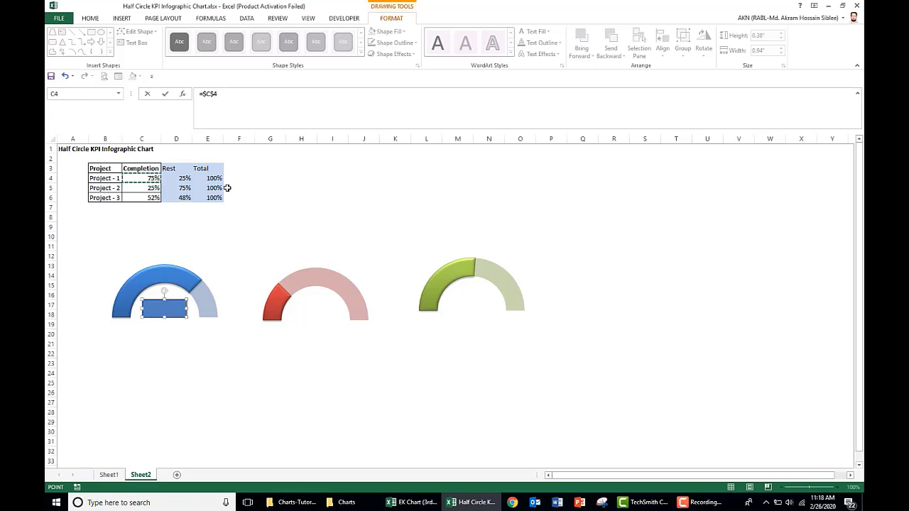
pyautogui.press('Return')
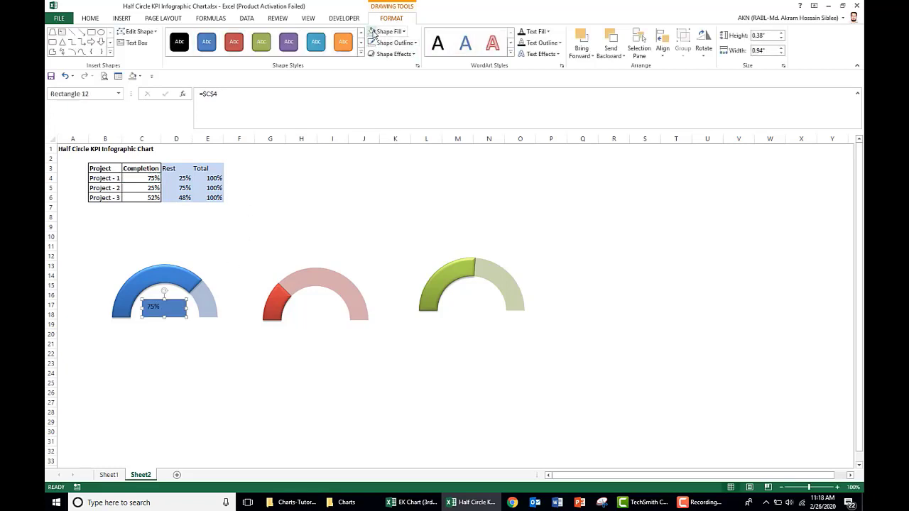
pyautogui.click(373, 34)
# Format the percentage label in the blue half circle as bold, dark blue, 20 pt text
pyautogui.click(92, 20)
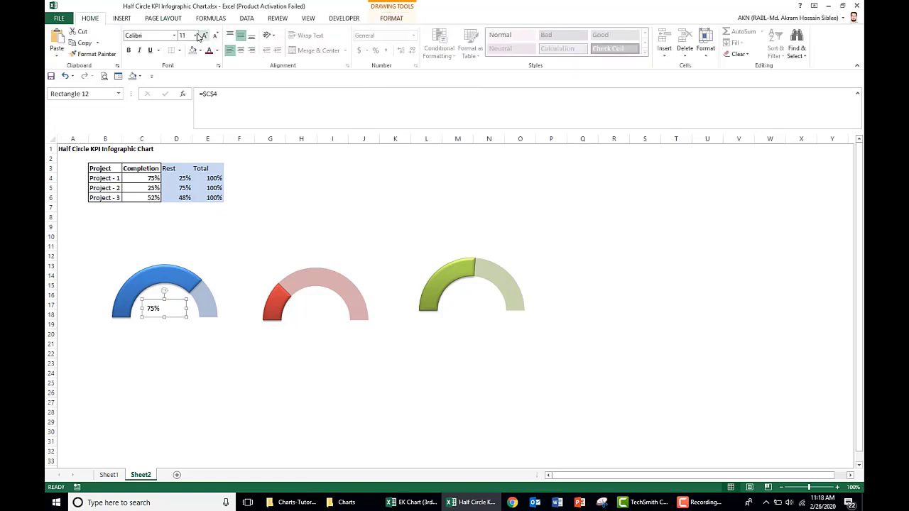
pyautogui.click(195, 35)
pyautogui.click(184, 130)
pyautogui.click(216, 51)
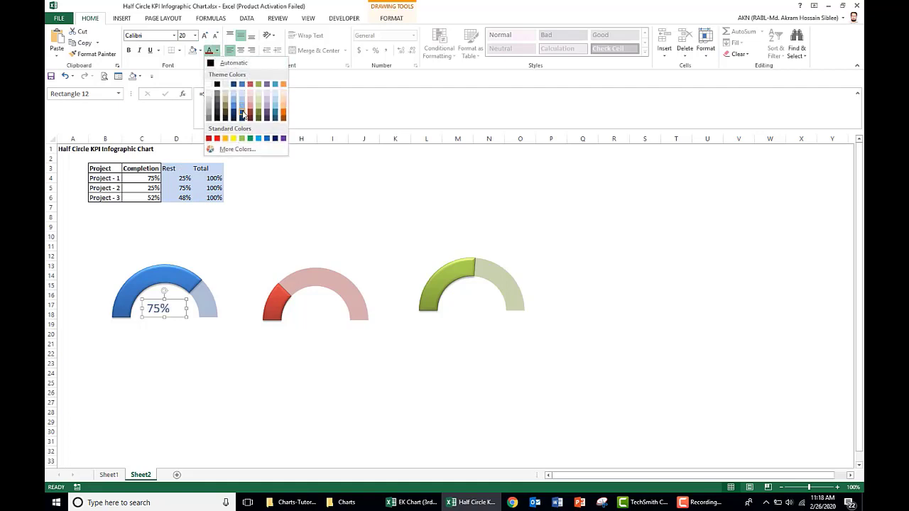
pyautogui.click(247, 137)
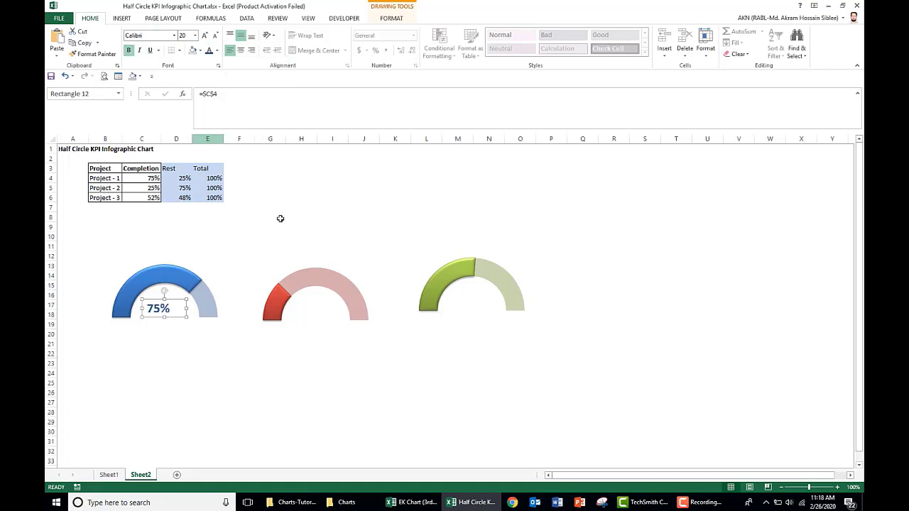
pyautogui.click(155, 357)
pyautogui.click(282, 380)
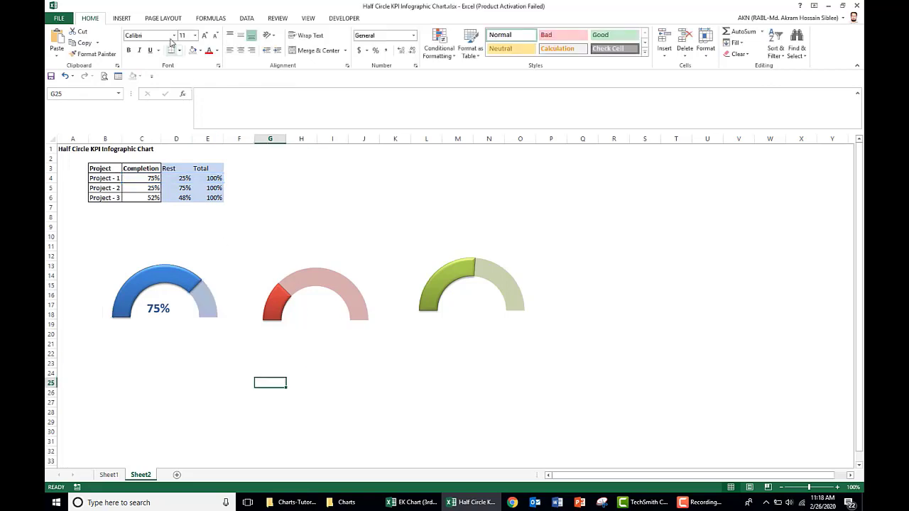
# Draw a rectangle about 1.63" wide and 0.39" high below the blue half circle with the text Project - 1
pyautogui.click(125, 19)
pyautogui.click(198, 39)
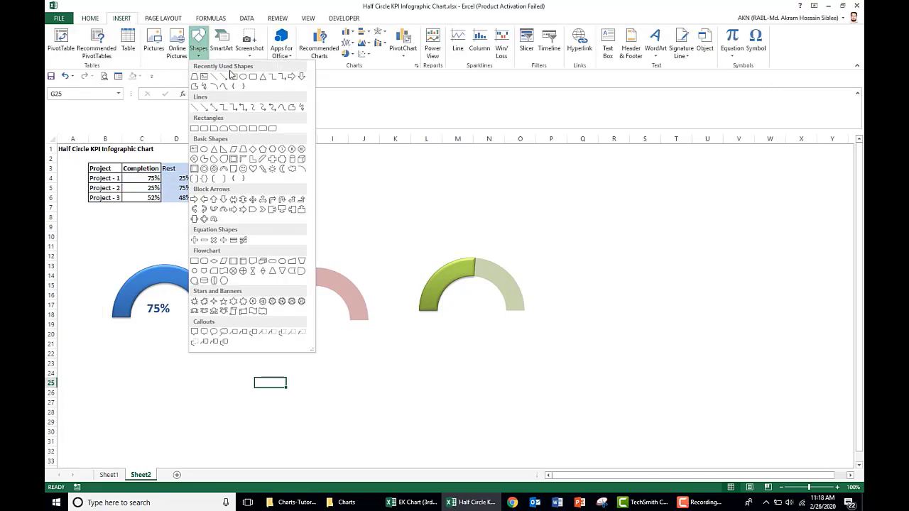
pyautogui.click(234, 78)
pyautogui.moveTo(127, 324)
pyautogui.mouseDown()
pyautogui.moveTo(187, 326)
pyautogui.moveTo(204, 343)
pyautogui.moveTo(176, 317)
pyautogui.mouseUp()
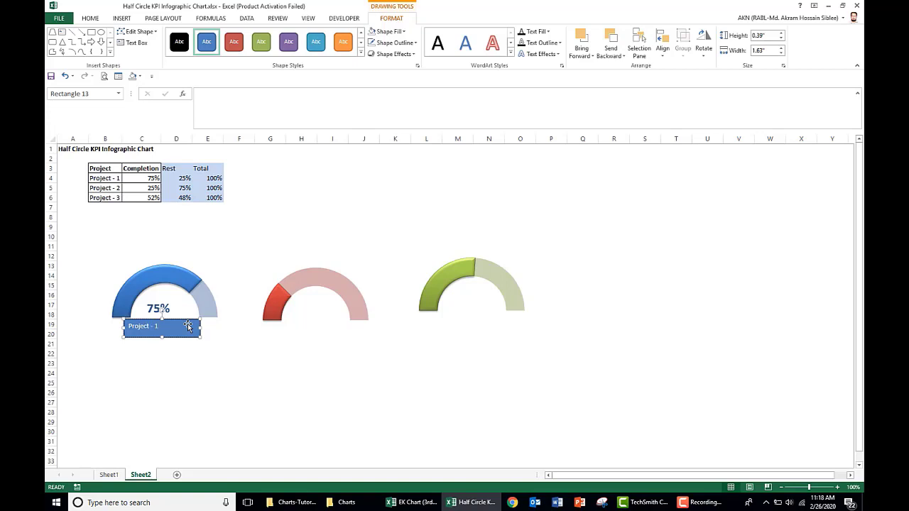
pyautogui.moveTo(190, 322); pyautogui.dragTo(196, 326)
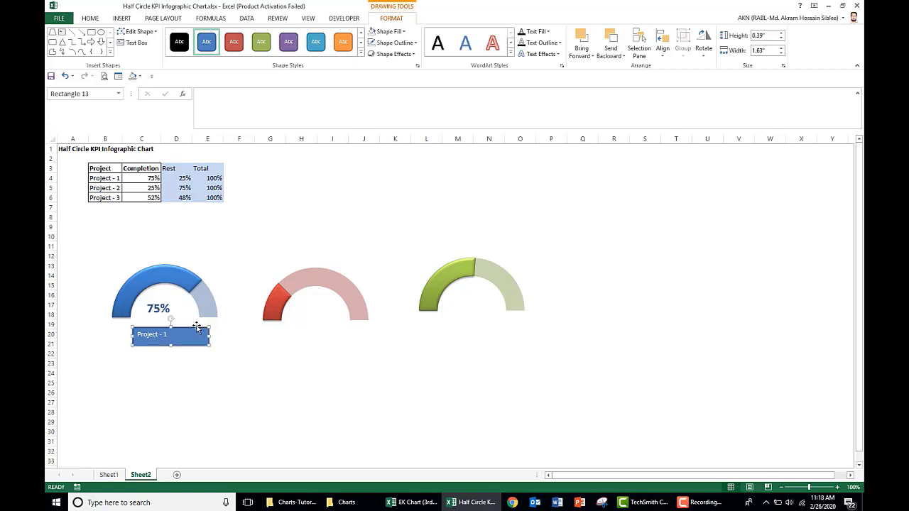
# Remove the outline and fill of the Project - 1 rectangle and make its text black
pyautogui.click(394, 42)
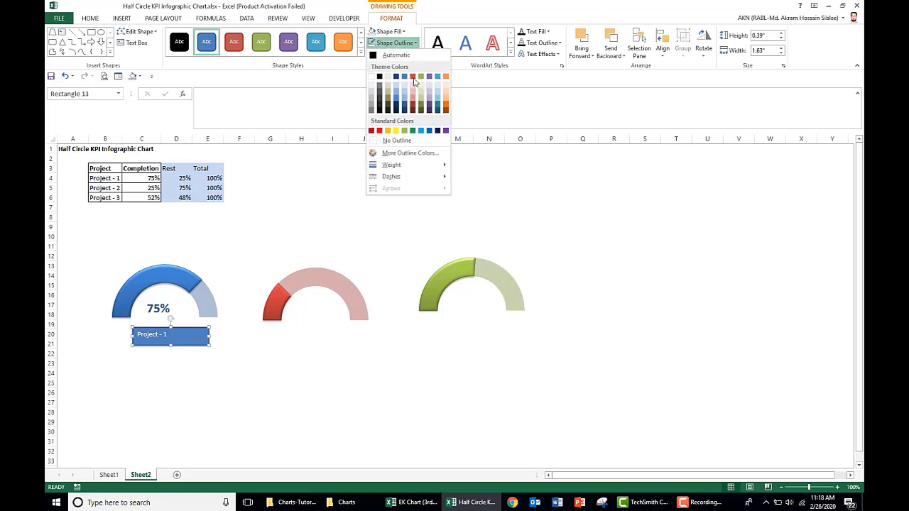
pyautogui.click(396, 140)
pyautogui.click(389, 32)
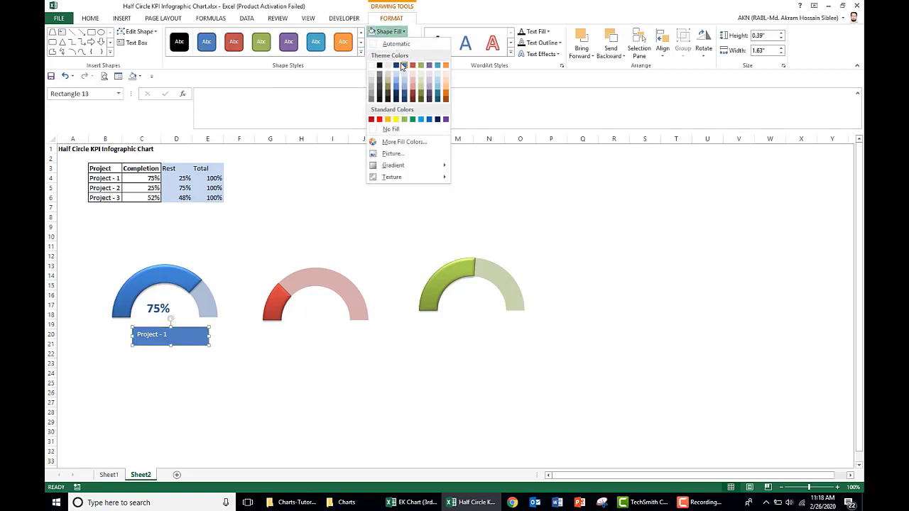
pyautogui.click(396, 131)
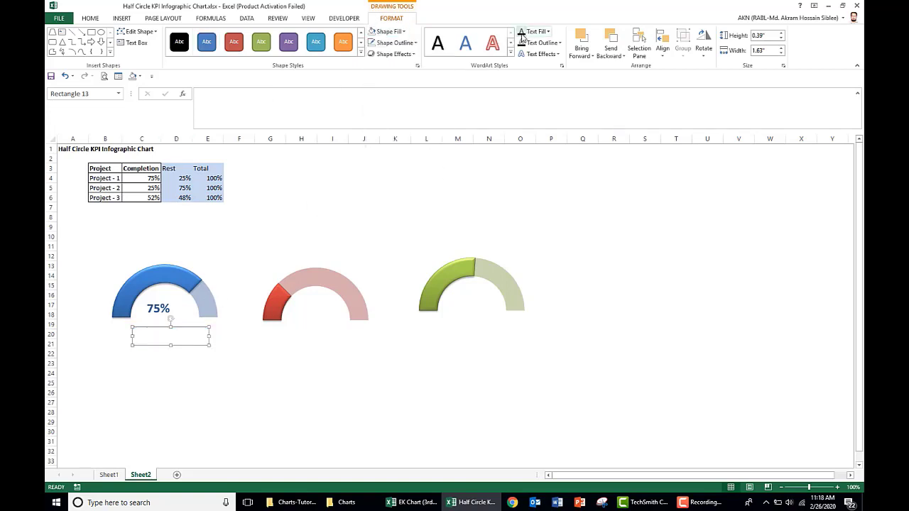
pyautogui.write('Project - 1')
# Format the Project - 1 label as bold, dark blue, 20 pt text, centered horizontally and vertically in its box
pyautogui.click(91, 18)
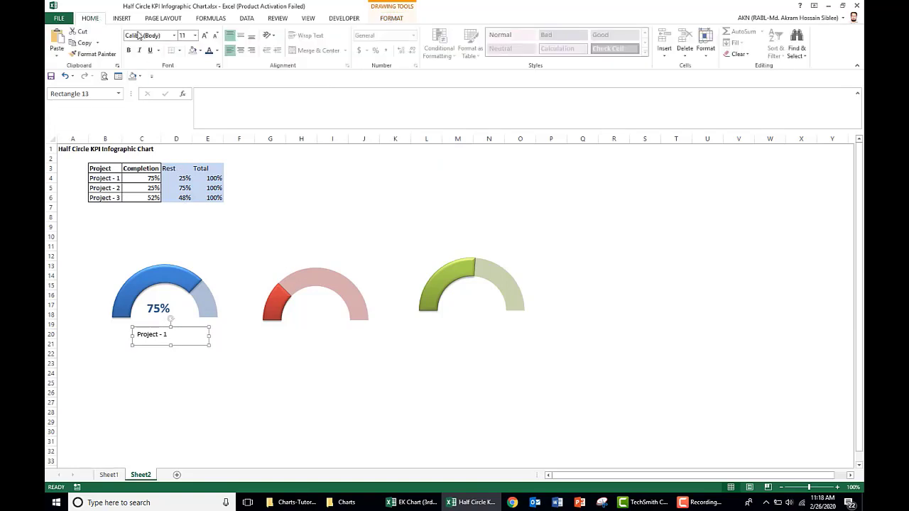
pyautogui.click(195, 35)
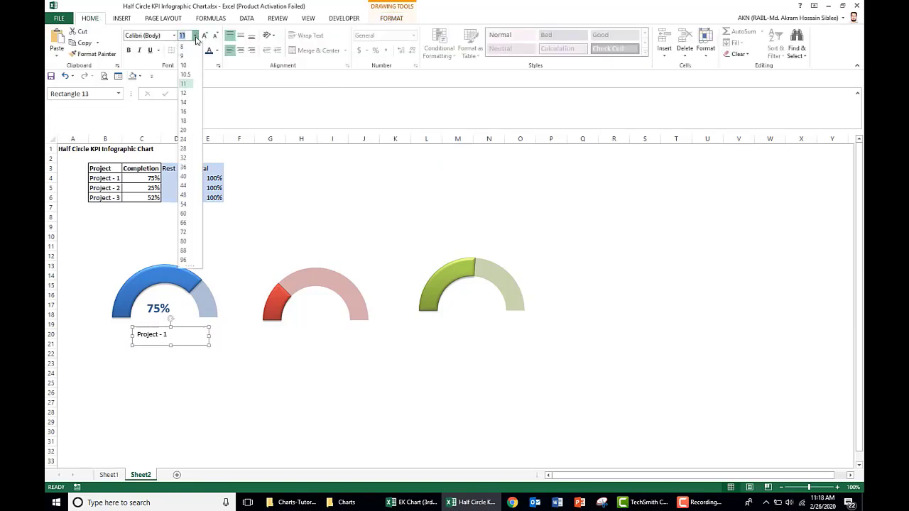
pyautogui.click(184, 130)
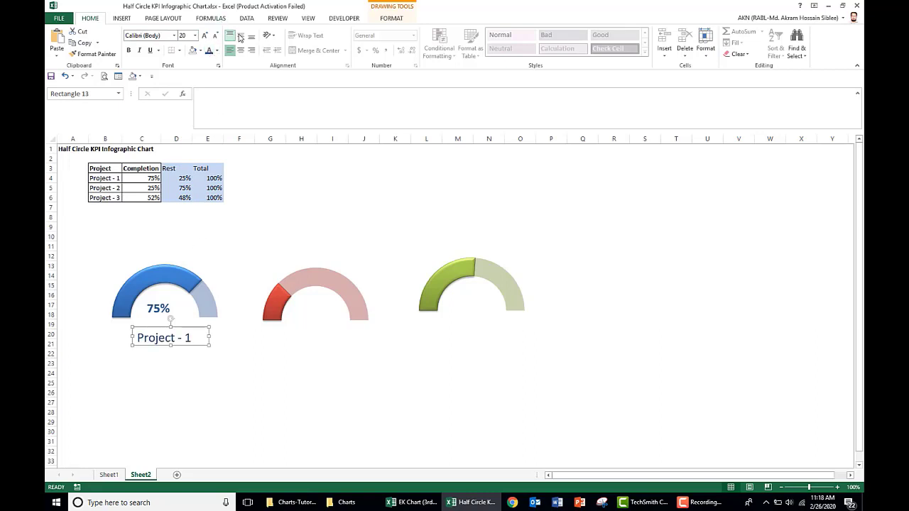
pyautogui.click(240, 35)
pyautogui.click(241, 50)
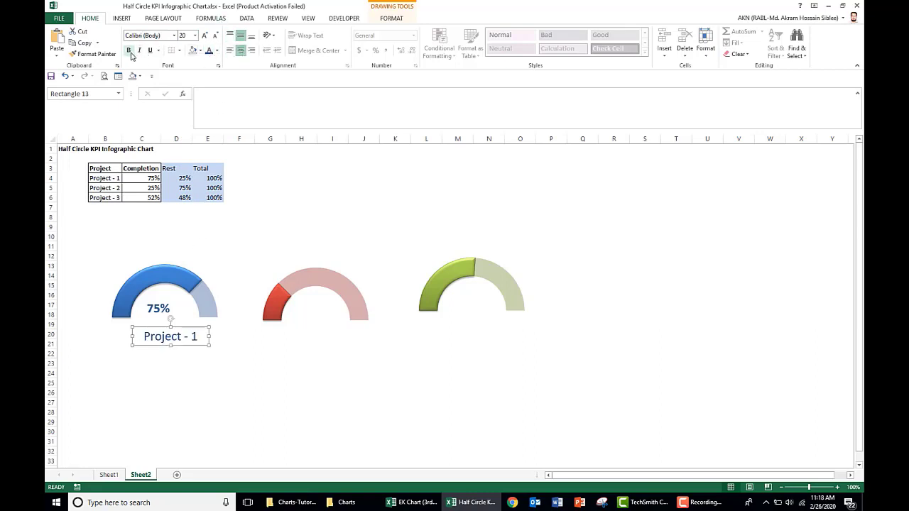
pyautogui.click(128, 50)
# Move the Project - 1 label directly beneath the blue half circle and align the chart and its percentage label with it
pyautogui.moveTo(177, 326); pyautogui.dragTo(169, 318)
pyautogui.click(242, 248)
pyautogui.click(158, 308)
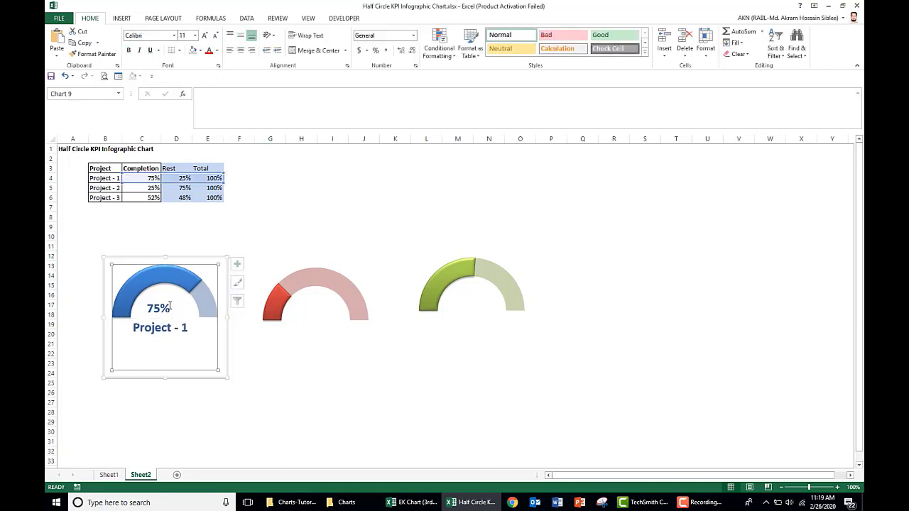
pyautogui.click(152, 307)
pyautogui.moveTo(155, 302); pyautogui.dragTo(161, 299)
pyautogui.click(229, 356)
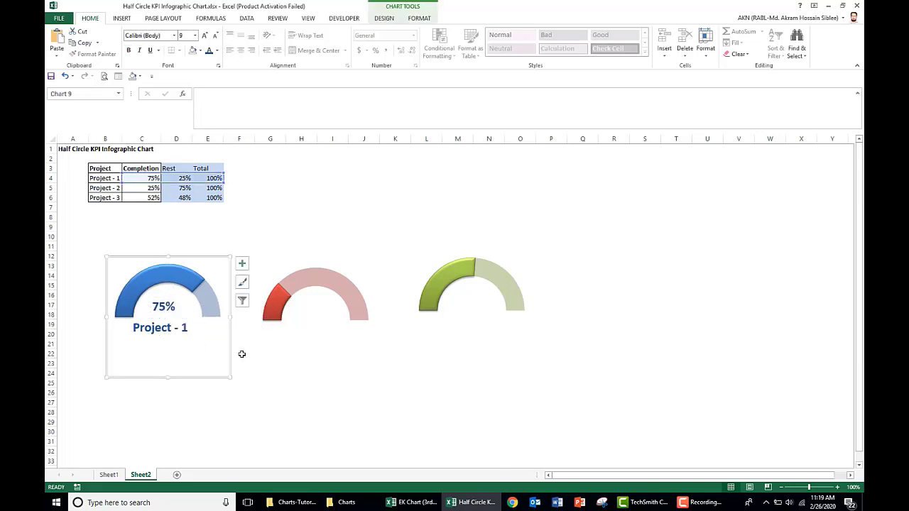
pyautogui.click(327, 355)
pyautogui.click(390, 225)
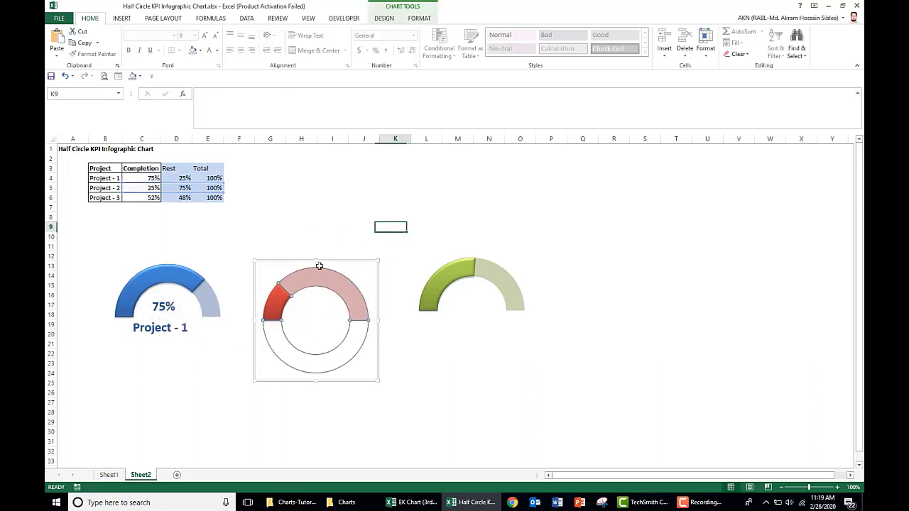
# Copy the Project - 1 label twice and place the copies beneath the red and green half circles
pyautogui.click(167, 333)
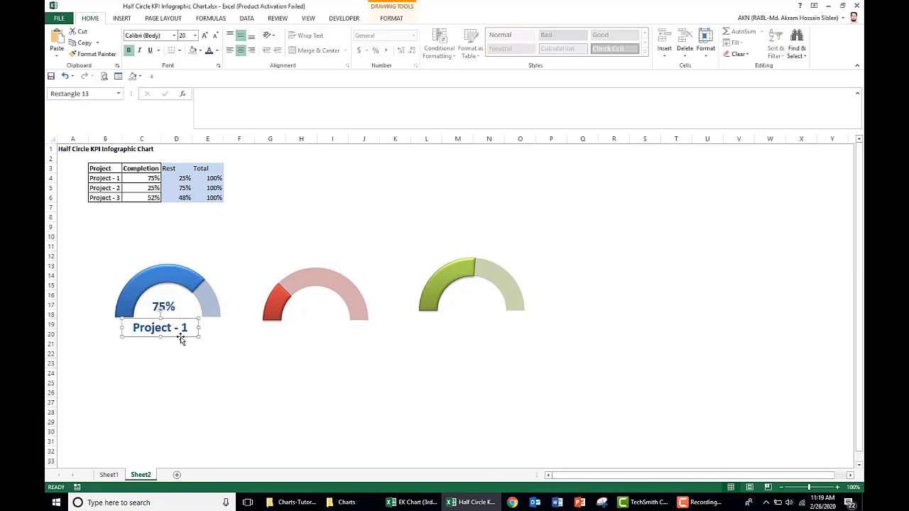
pyautogui.click(285, 341)
pyautogui.click(297, 400)
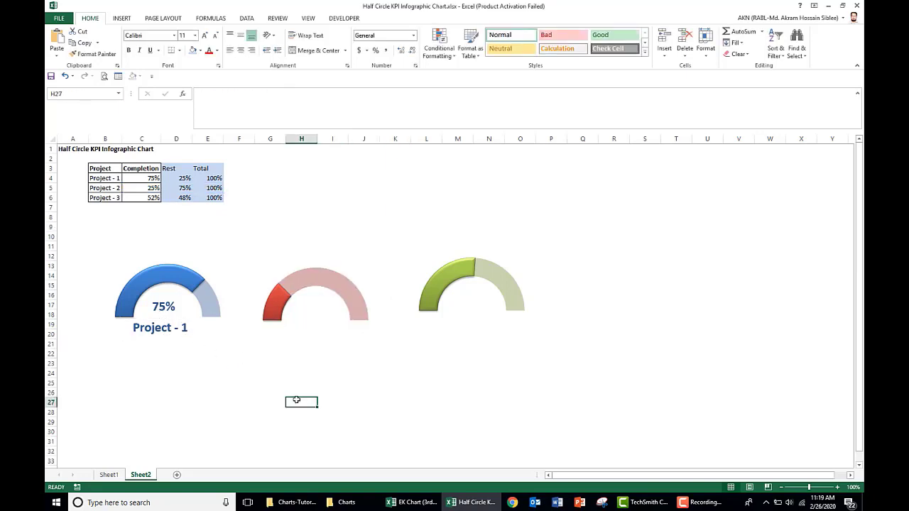
pyautogui.hotkey('ctrl', 'v')
pyautogui.click(471, 391)
pyautogui.hotkey('ctrl', 'v')
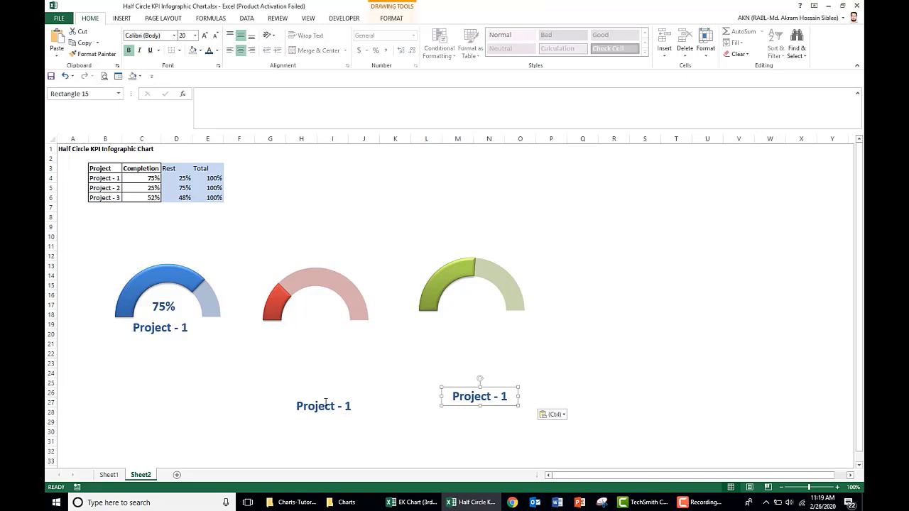
pyautogui.click(323, 403)
pyautogui.moveTo(313, 397); pyautogui.dragTo(302, 328)
pyautogui.click(458, 398)
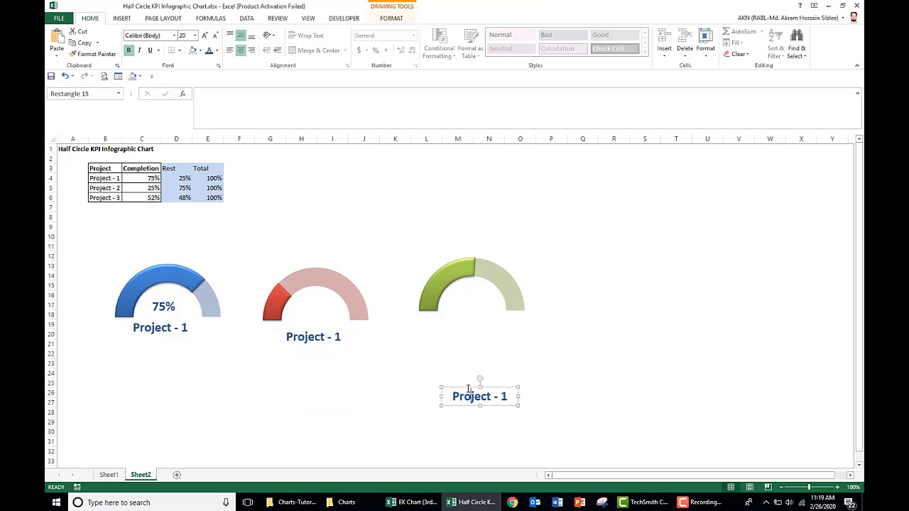
pyautogui.moveTo(466, 379); pyautogui.dragTo(458, 324)
# Change the label under the red chart to Project - 2 and the one under the green chart to Project - 3
pyautogui.click(338, 336)
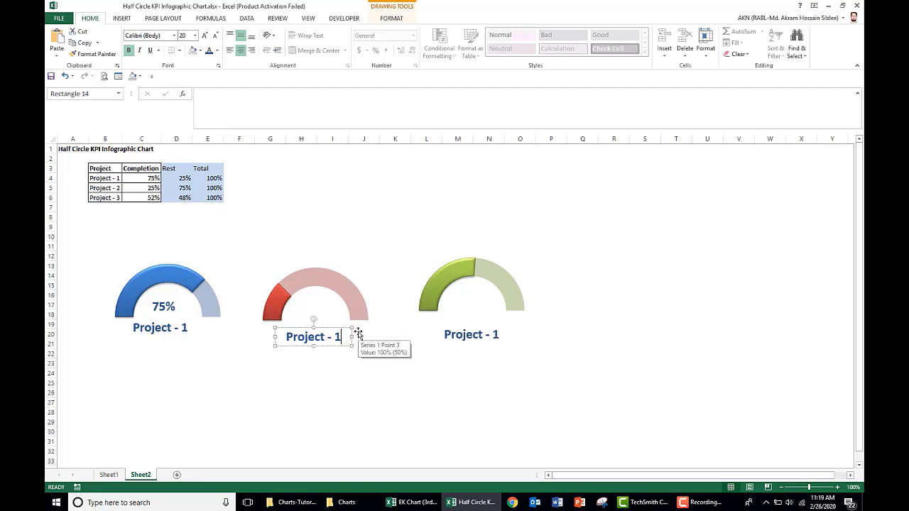
pyautogui.press('BackSpace')
pyautogui.write('2')
pyautogui.click(497, 335)
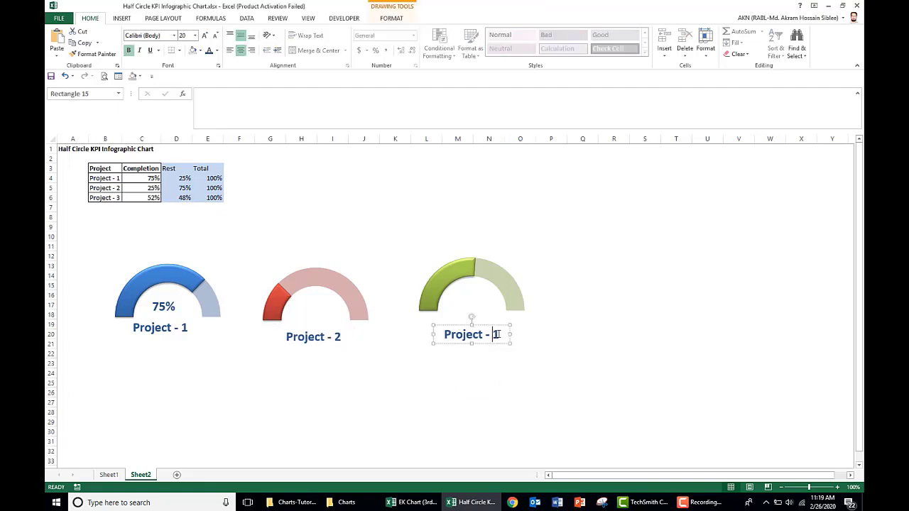
pyautogui.press('BackSpace')
pyautogui.write('3')
pyautogui.click(562, 343)
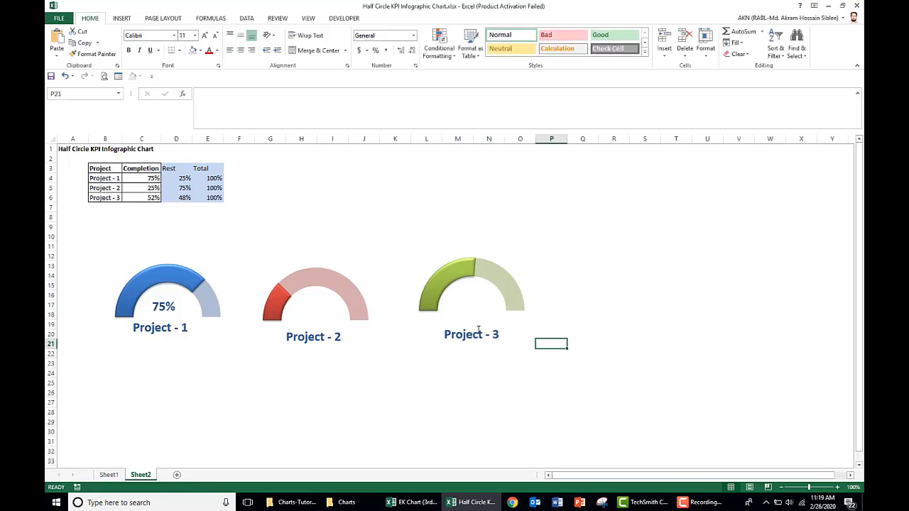
# Copy the blue chart's percentage label into the opening of the red half circle and link it to cell C5
pyautogui.click(162, 306)
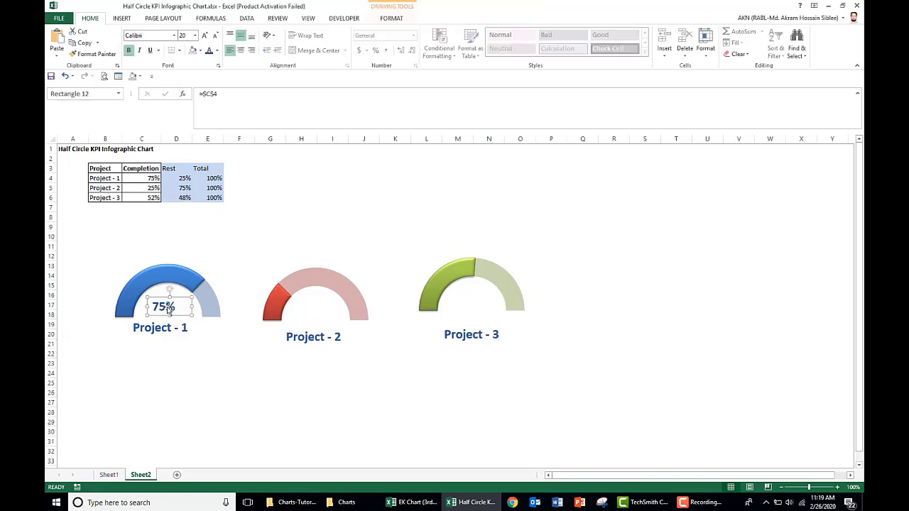
pyautogui.click(332, 226)
pyautogui.hotkey('ctrl', 'v')
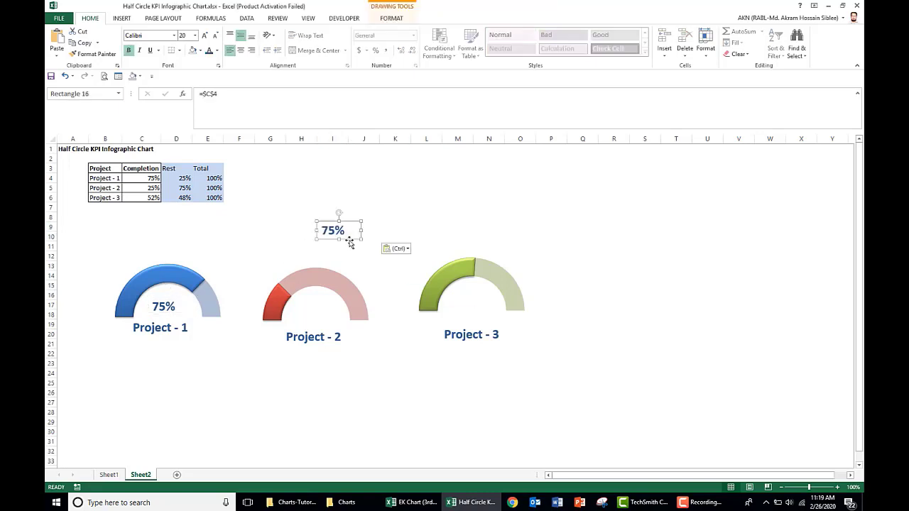
pyautogui.moveTo(350, 242); pyautogui.dragTo(328, 314)
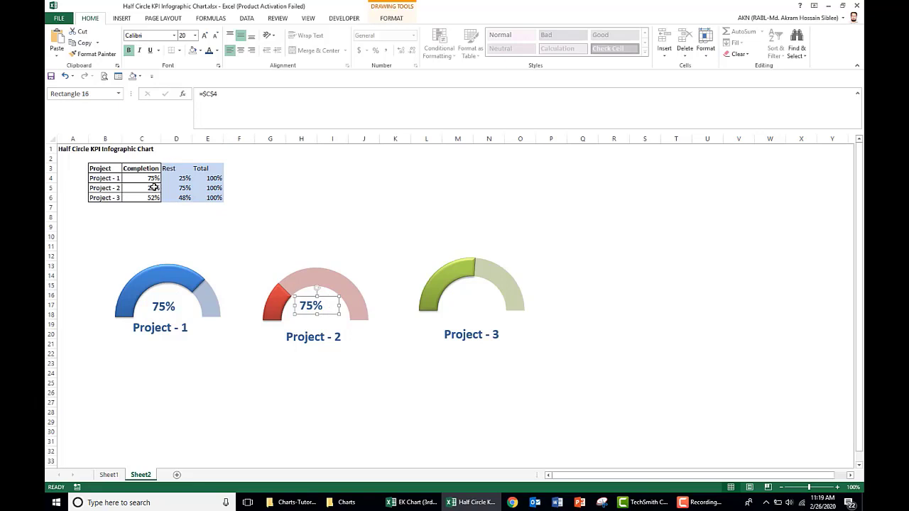
pyautogui.click(229, 97)
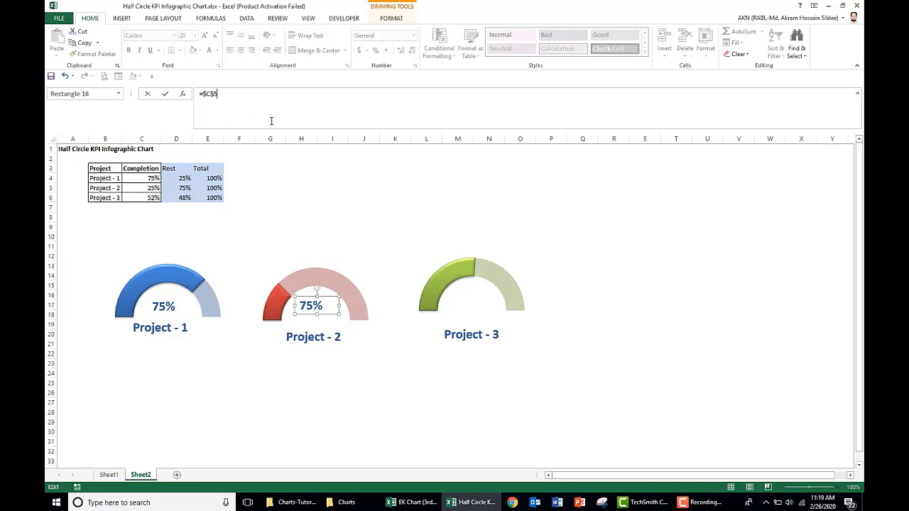
pyautogui.write('5')
pyautogui.press('Return')
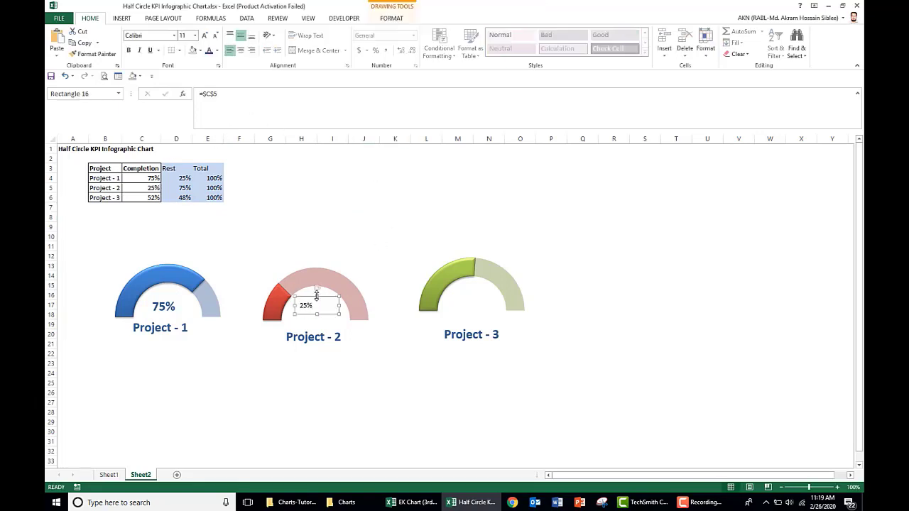
# Place a copy of the percentage label inside the green half circle and link it to cell C6
pyautogui.click(444, 208)
pyautogui.hotkey('ctrl', 'v')
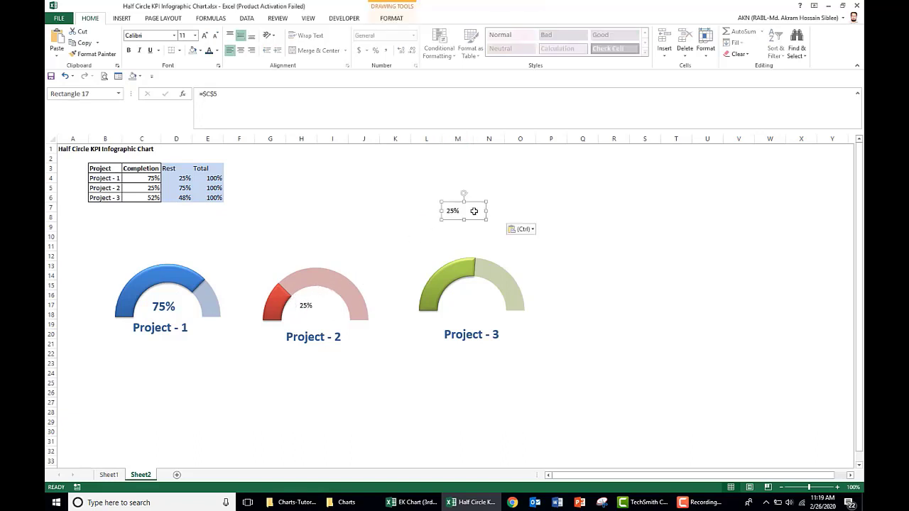
pyautogui.moveTo(476, 221); pyautogui.dragTo(493, 307)
pyautogui.click(255, 106)
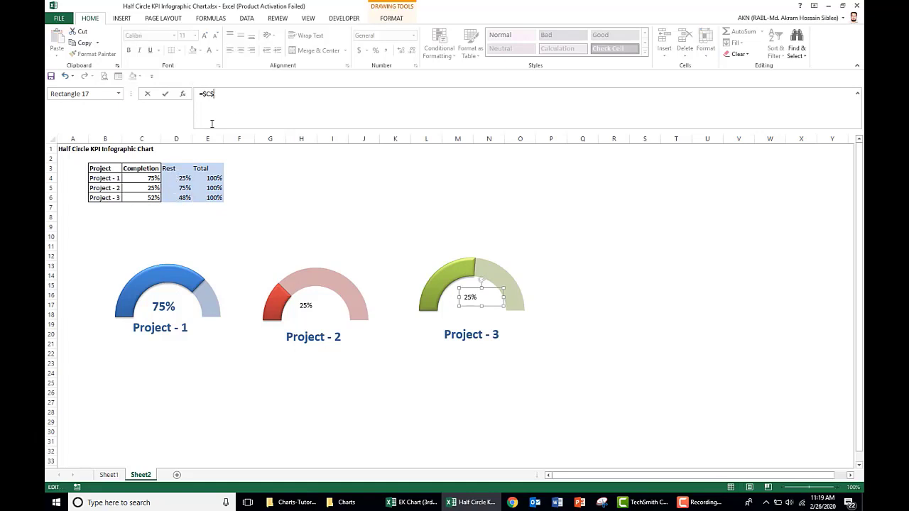
pyautogui.click(608, 239)
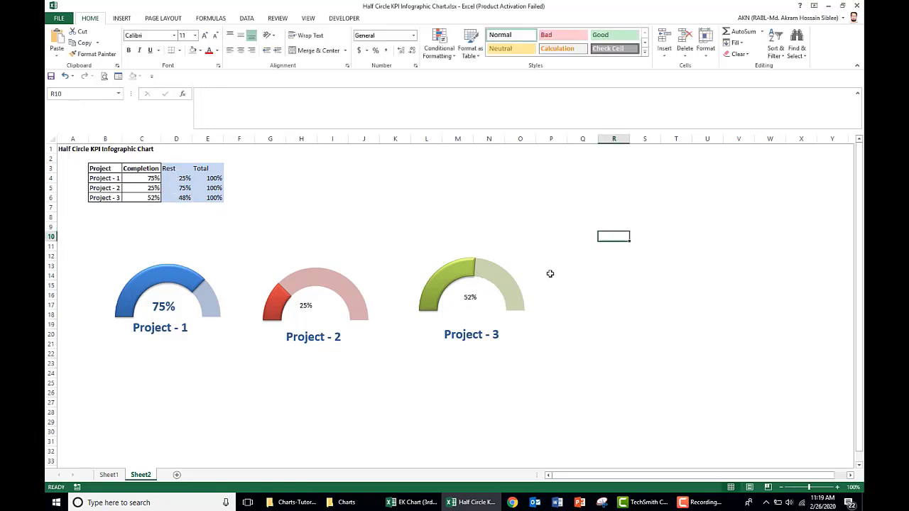
# Nudge the green chart's percentage label slightly to the left and set its font color to dark green
pyautogui.click(472, 291)
pyautogui.moveTo(470, 290); pyautogui.dragTo(464, 291)
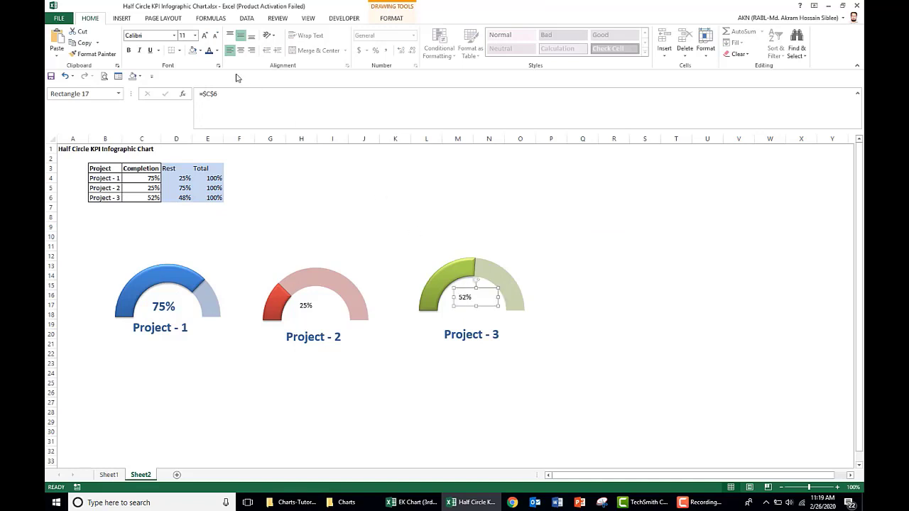
pyautogui.click(216, 50)
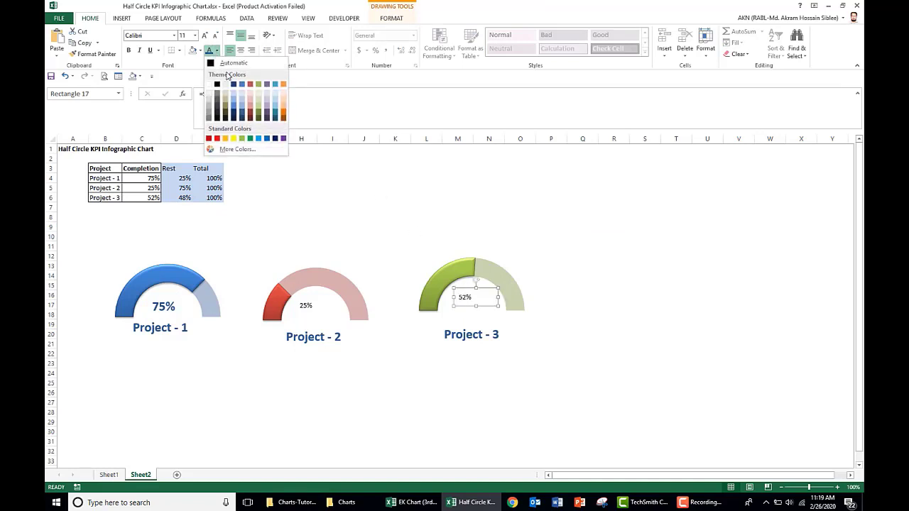
pyautogui.click(259, 115)
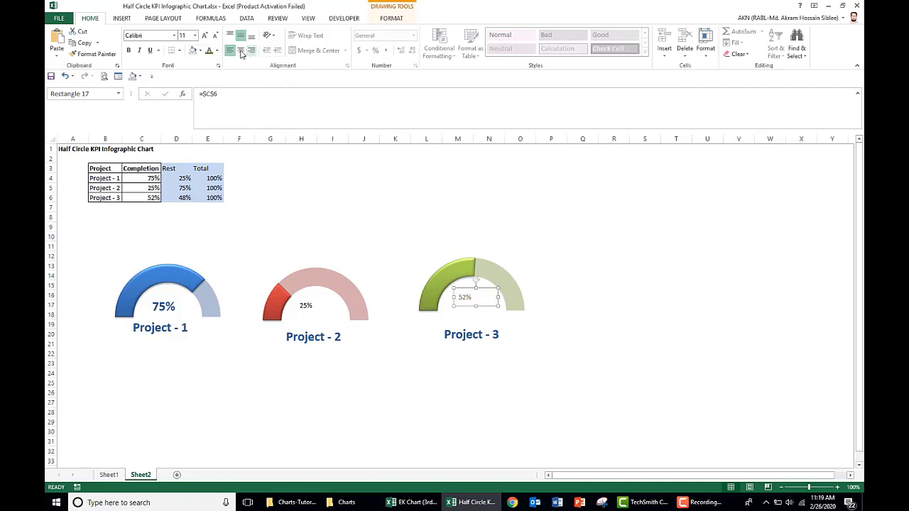
# Set the green chart's percentage label to bold, size 20, and shift it slightly to centre it within the half circle
pyautogui.click(194, 35)
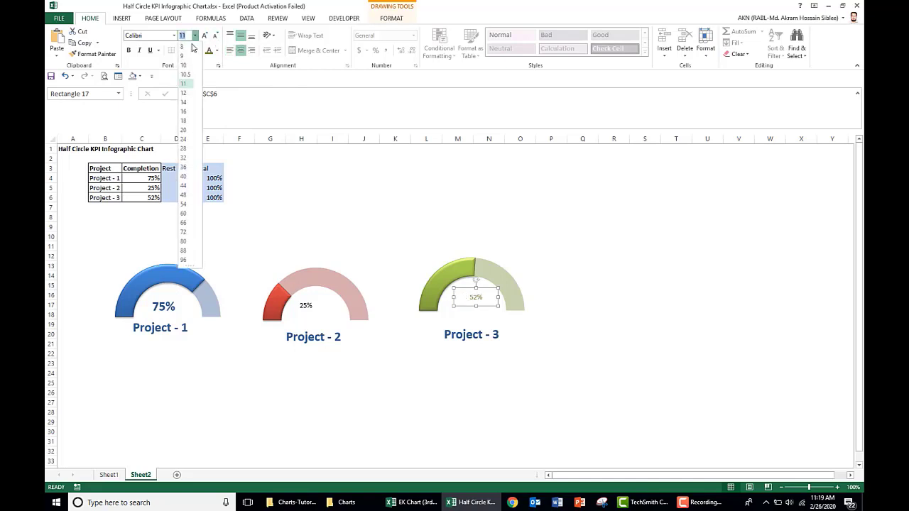
pyautogui.click(184, 130)
pyautogui.moveTo(467, 291); pyautogui.dragTo(461, 293)
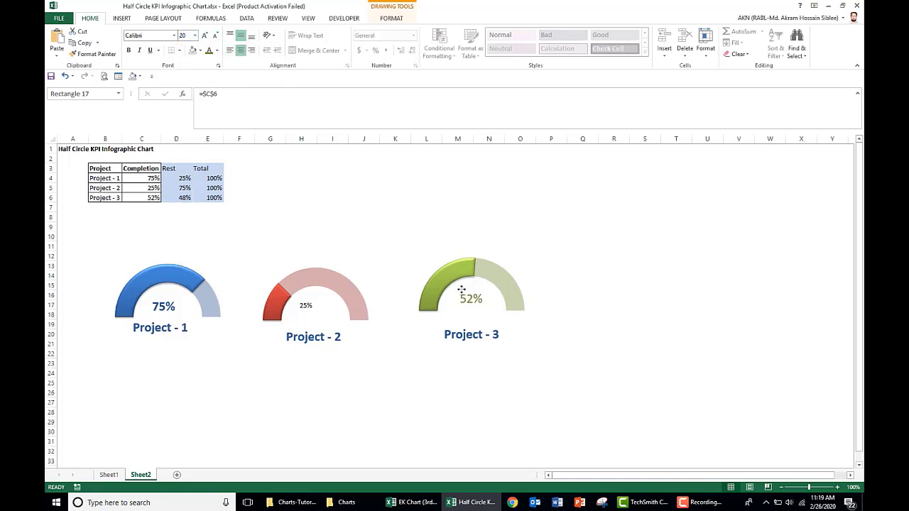
pyautogui.click(128, 50)
# Color the Project - 3 label dark green to match its chart's percentage label
pyautogui.click(480, 338)
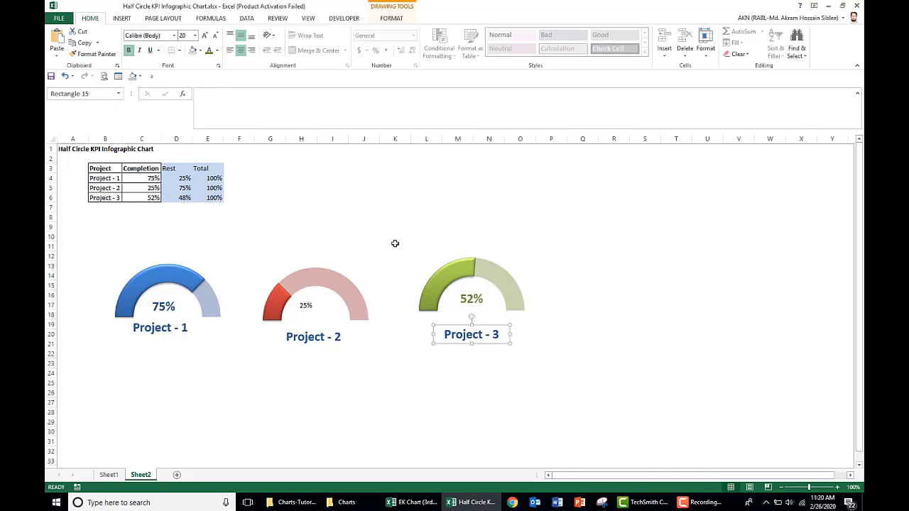
pyautogui.click(209, 50)
pyautogui.click(577, 237)
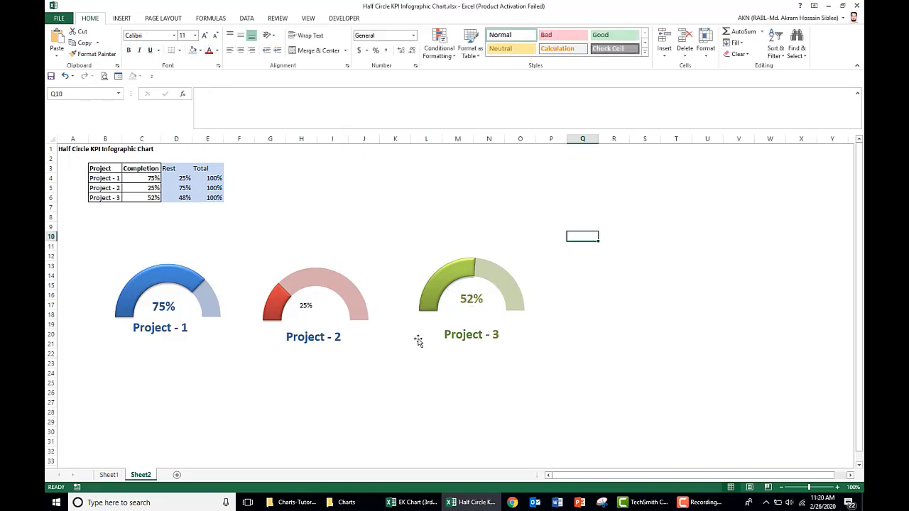
# Format the red chart's percentage label as size 20, dark red, centered and bold
pyautogui.click(308, 305)
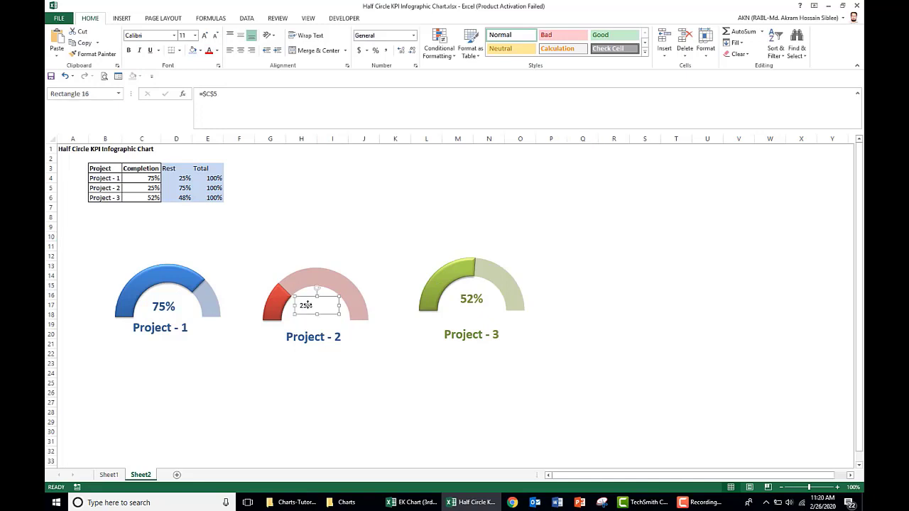
pyautogui.click(194, 34)
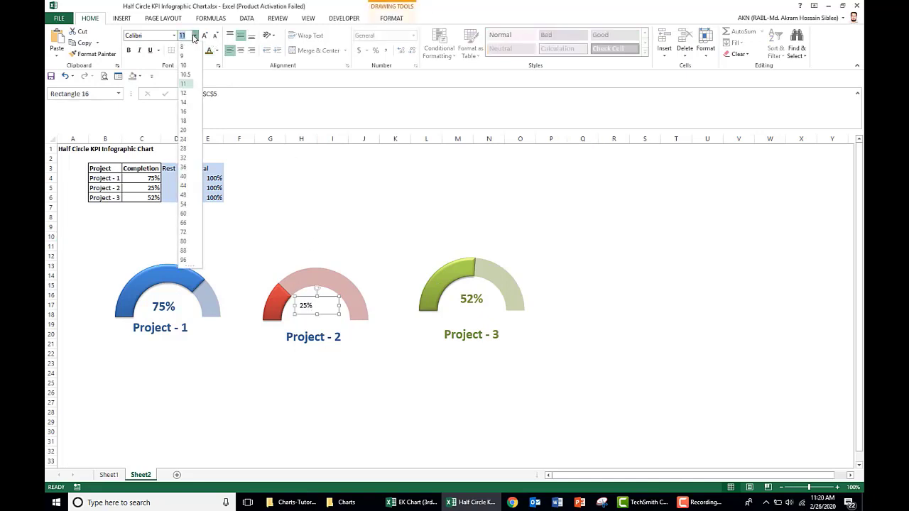
pyautogui.click(186, 137)
pyautogui.click(217, 49)
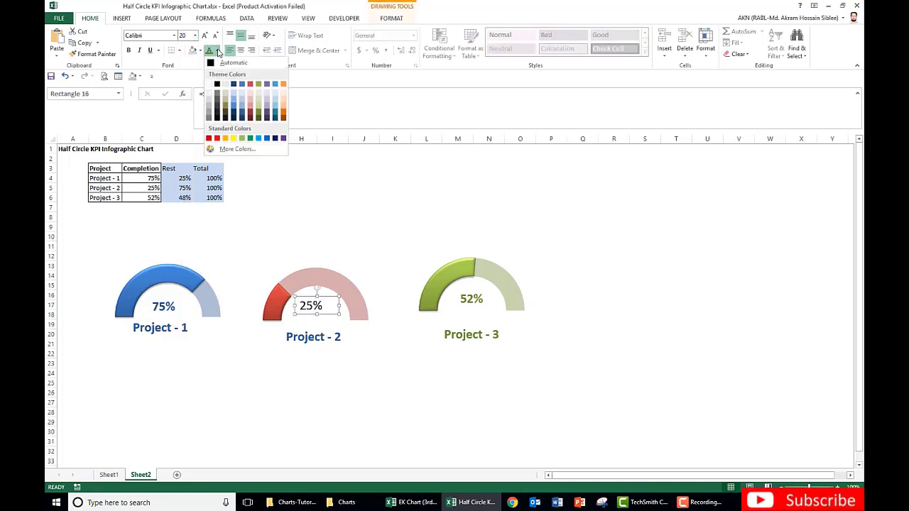
pyautogui.click(251, 114)
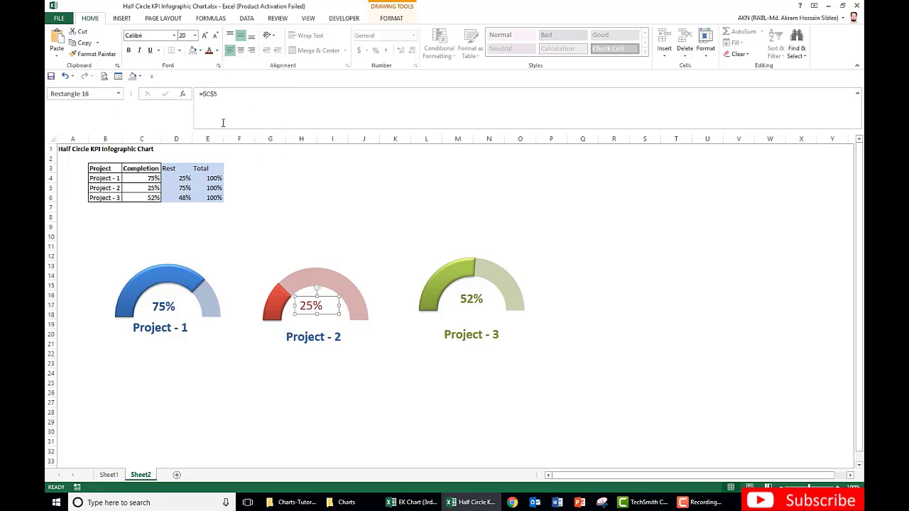
pyautogui.click(241, 50)
pyautogui.click(128, 49)
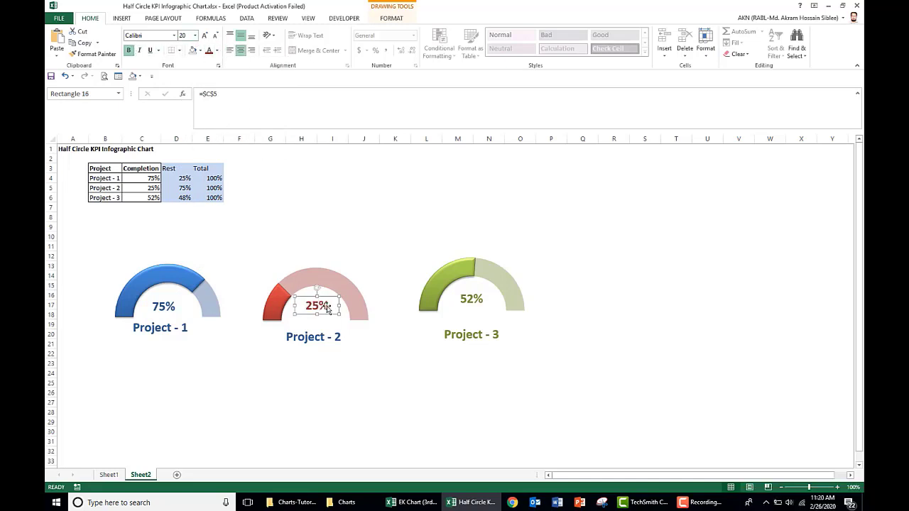
# Color the Project - 2 label dark red to match its chart's percentage label
pyautogui.click(324, 336)
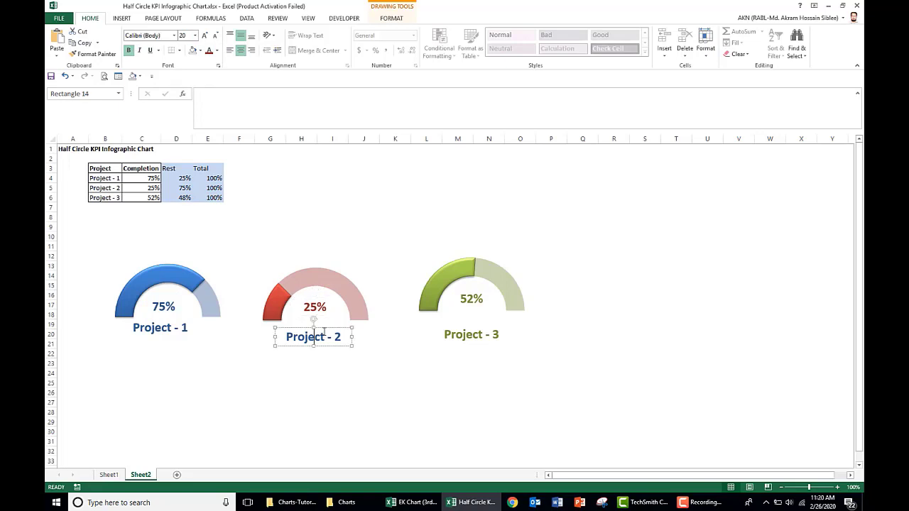
pyautogui.press('Escape')
pyautogui.click(395, 188)
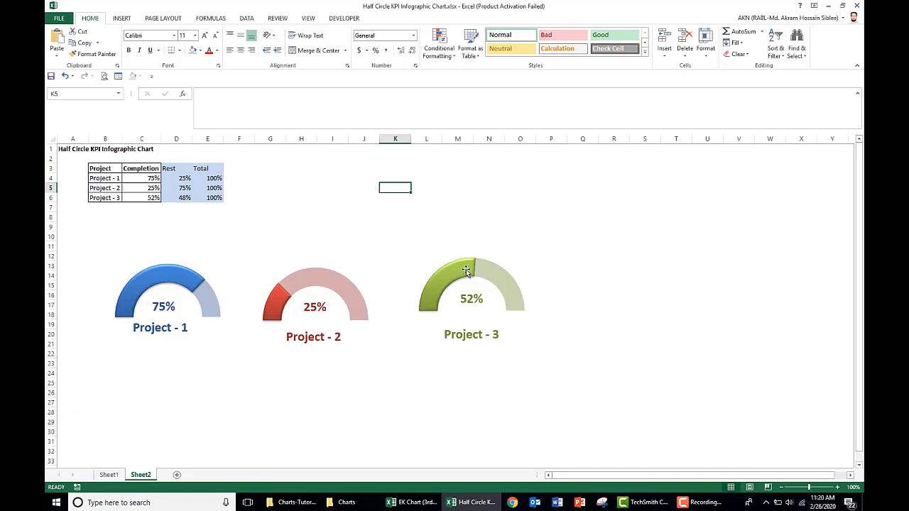
# Change Project - 2's completion value in cell C5 to 85% to test the linked chart and label
pyautogui.click(155, 188)
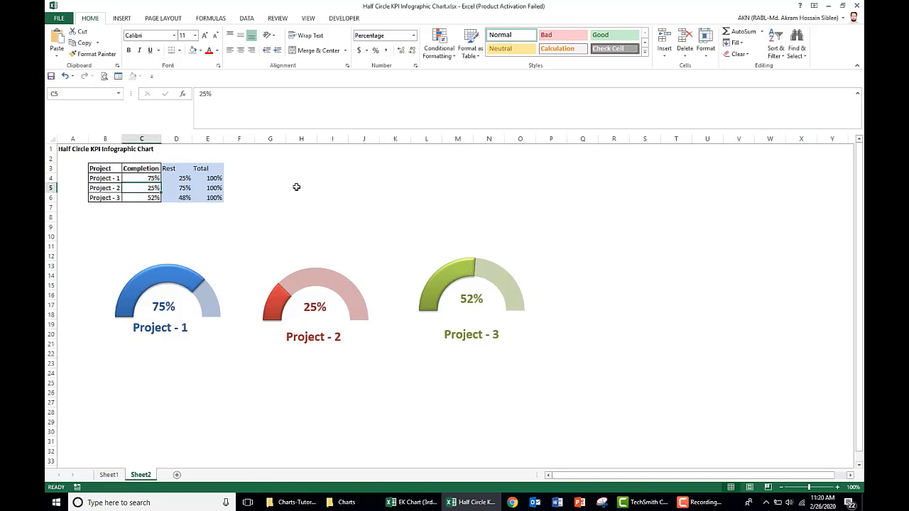
pyautogui.write('85')
pyautogui.press('Return')
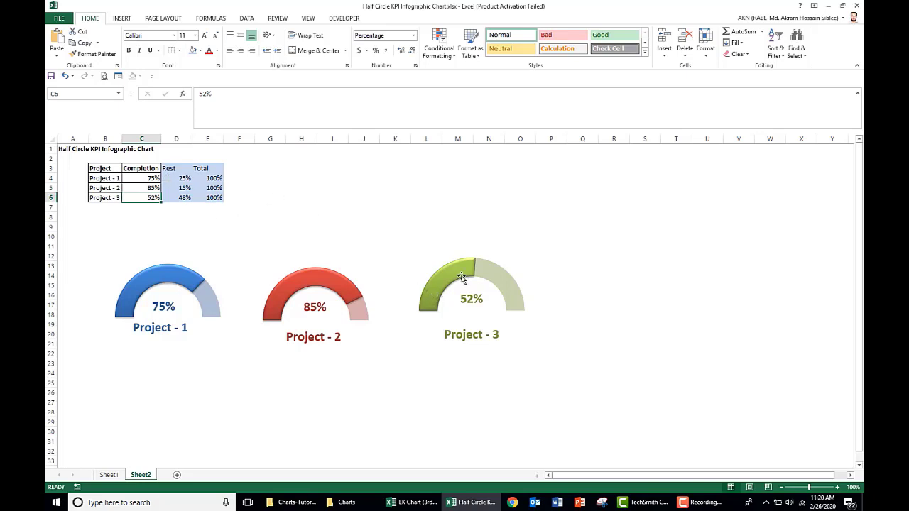
pyautogui.click(374, 198)
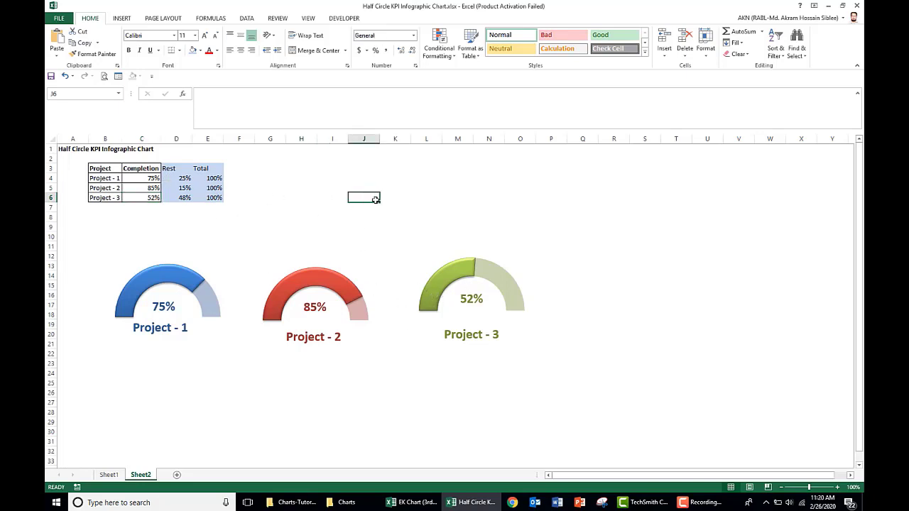